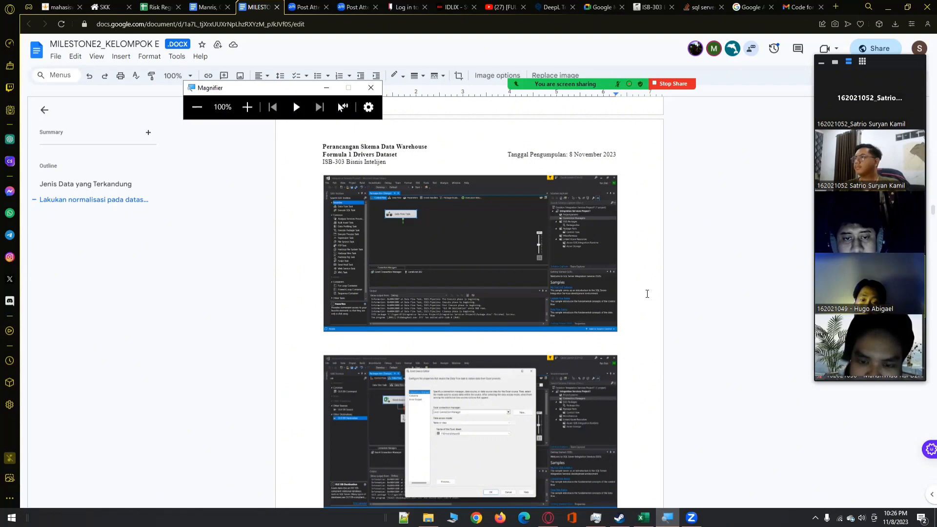
Examine the Data Flow Task and Excel Source Editor screenshots on page 11 at 200% magnification, restoring the magnification to 100%.
scroll(647, 293, down, 1)
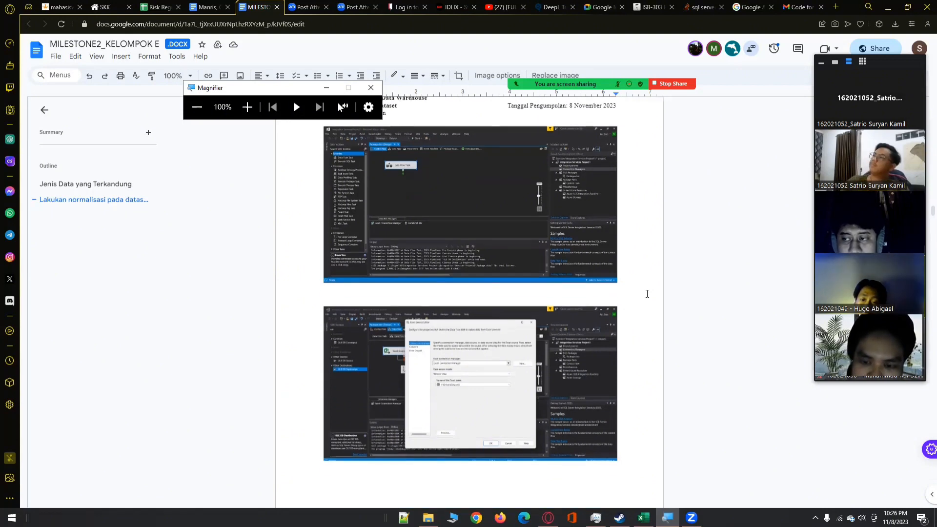
scroll(647, 293, down, 1)
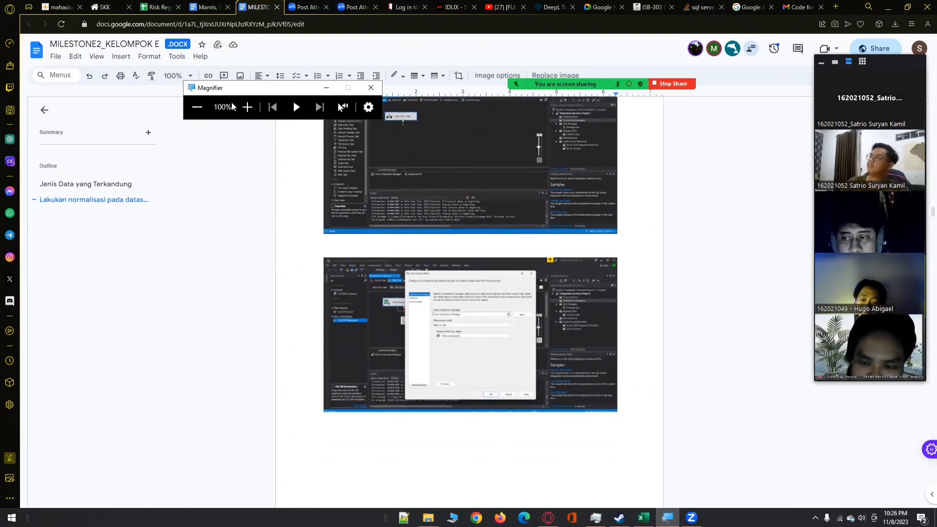
click(246, 108)
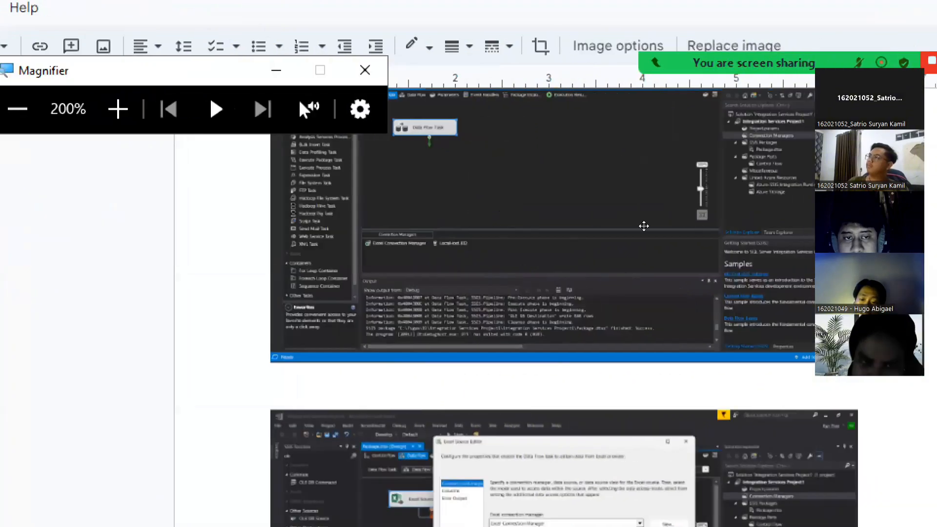
scroll(510, 196, down, 2)
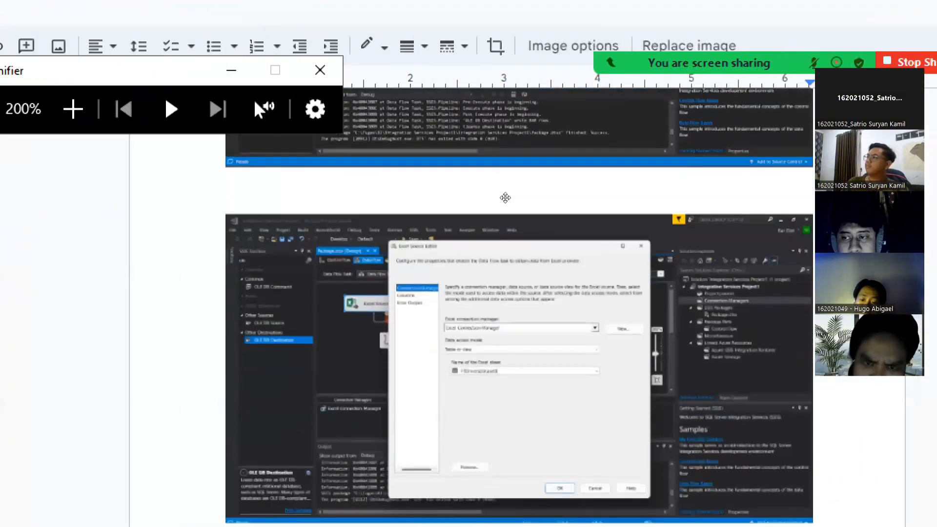
scroll(506, 197, down, 4)
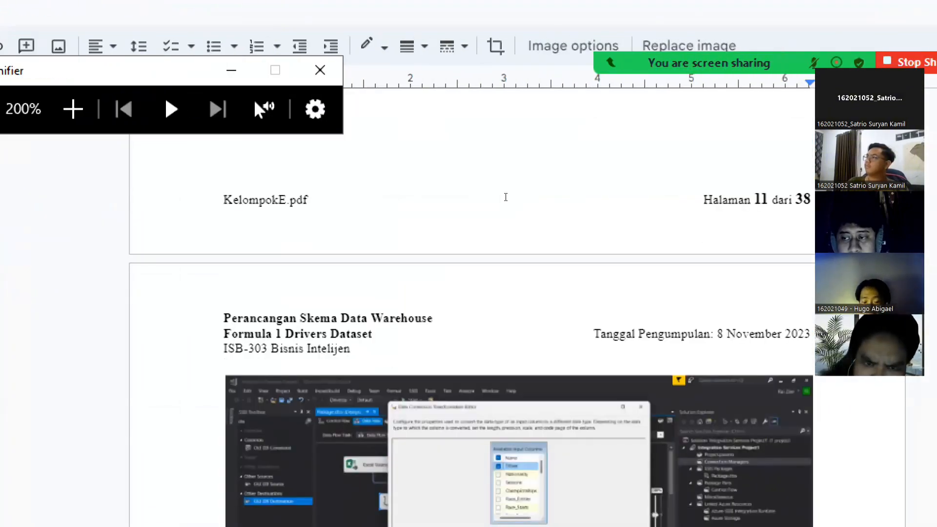
scroll(506, 197, down, 2)
scroll(506, 198, up, 8)
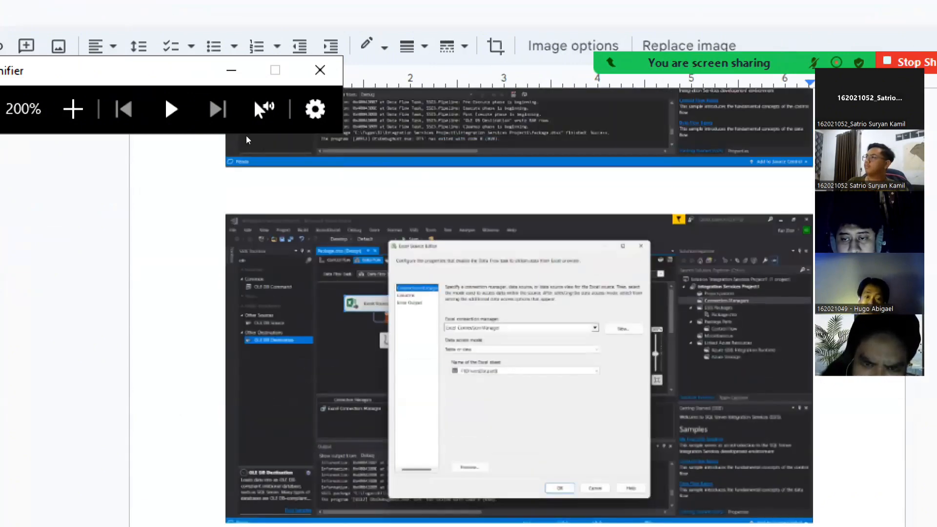
click(19, 107)
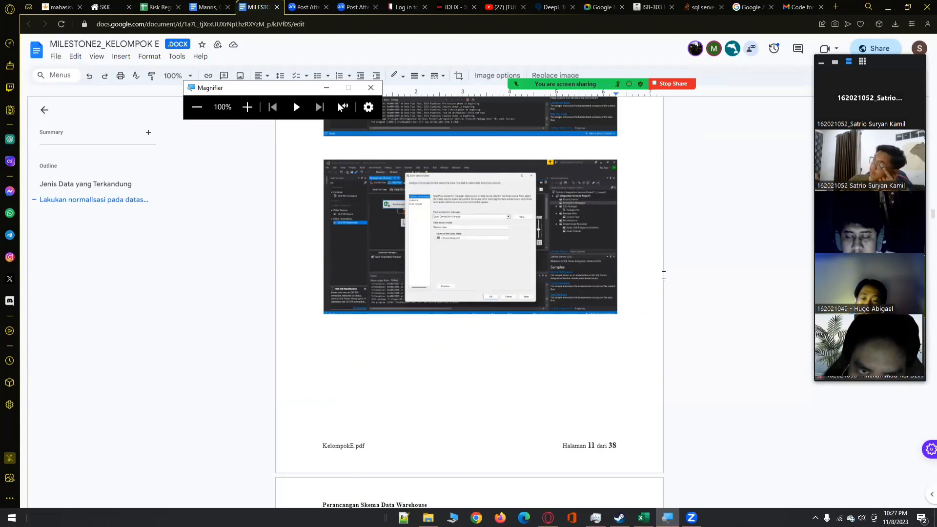
Examine the Data Conversion and Sort Transformation Editor screenshots on page 12 at 200% magnification, returning to 100%.
scroll(664, 275, down, 1)
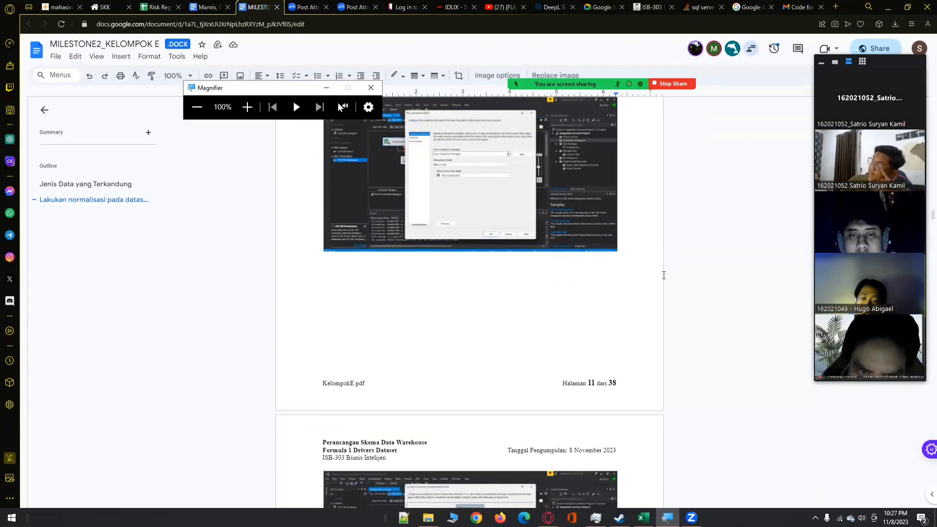
scroll(664, 276, down, 2)
scroll(664, 276, down, 2)
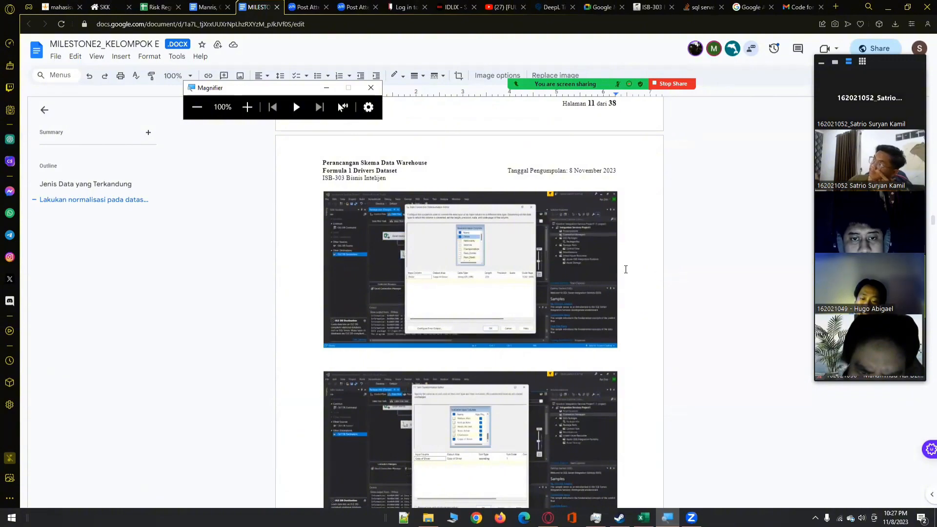
scroll(389, 166, down, 1)
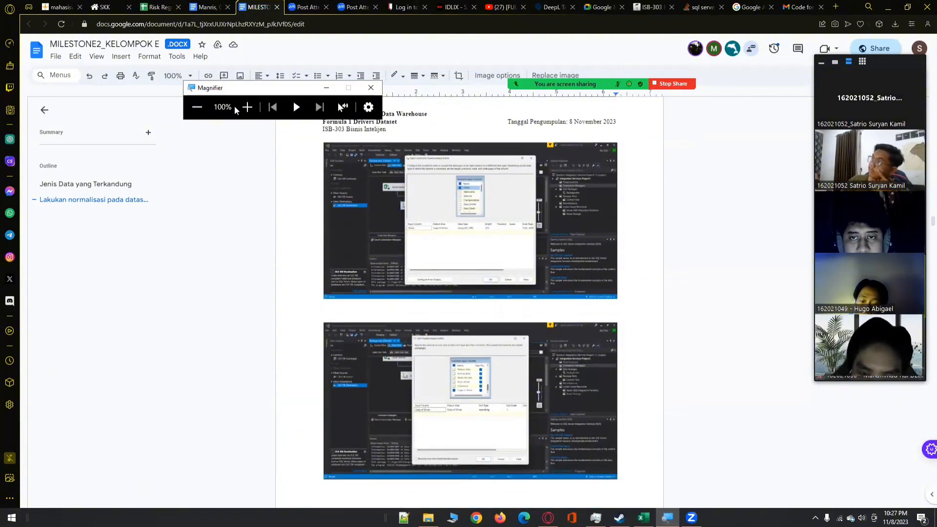
click(247, 108)
scroll(497, 229, down, 3)
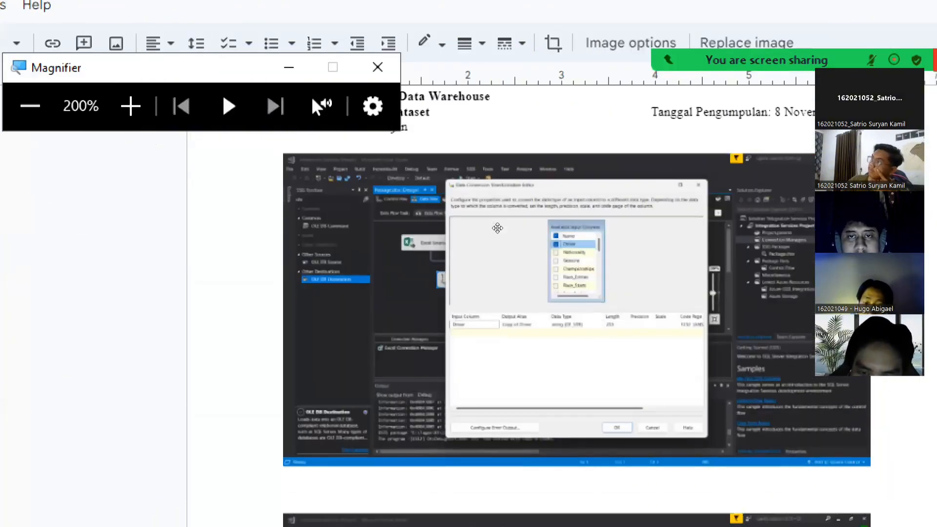
scroll(498, 229, up, 3)
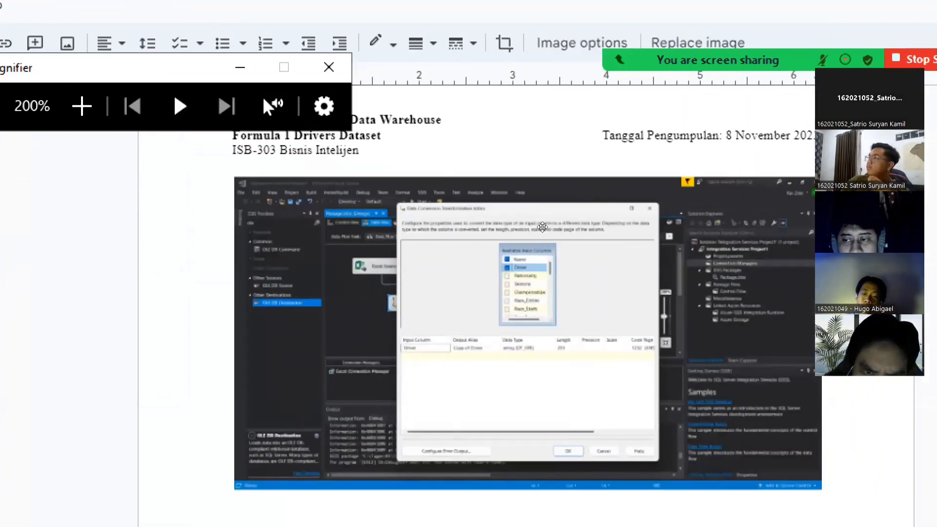
scroll(527, 222, down, 3)
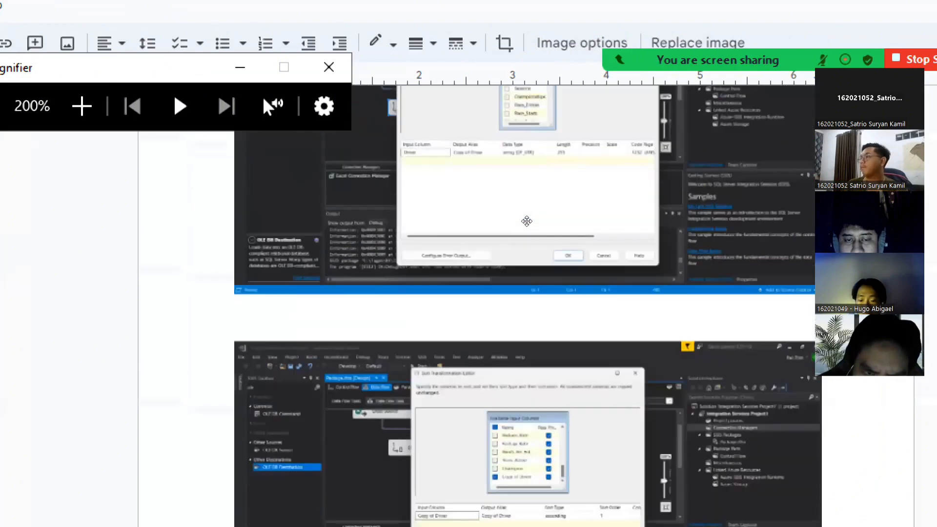
scroll(527, 221, down, 3)
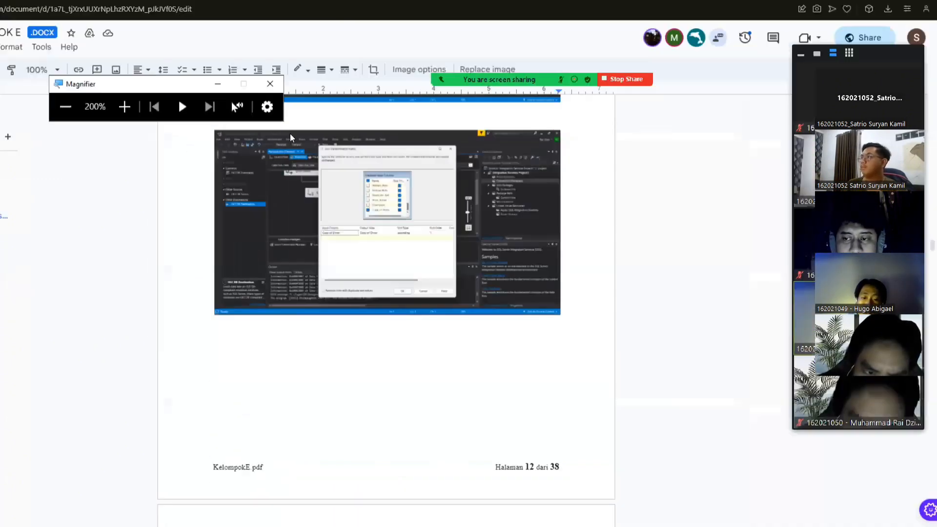
key(super+minus)
scroll(563, 245, up, 1)
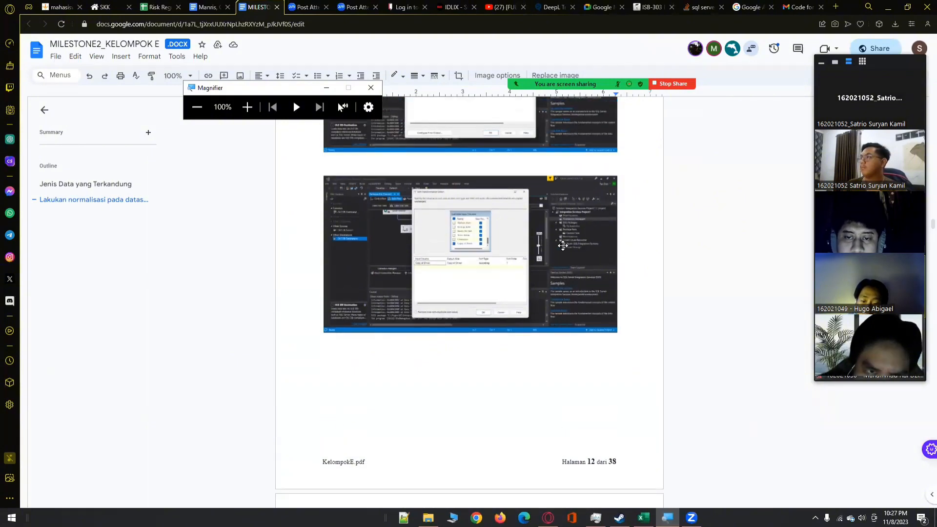
Examine the two Script Transformation Editor screenshots on page 13, magnifying the inputs and outputs one to 200% and restoring 100%.
scroll(563, 246, down, 6)
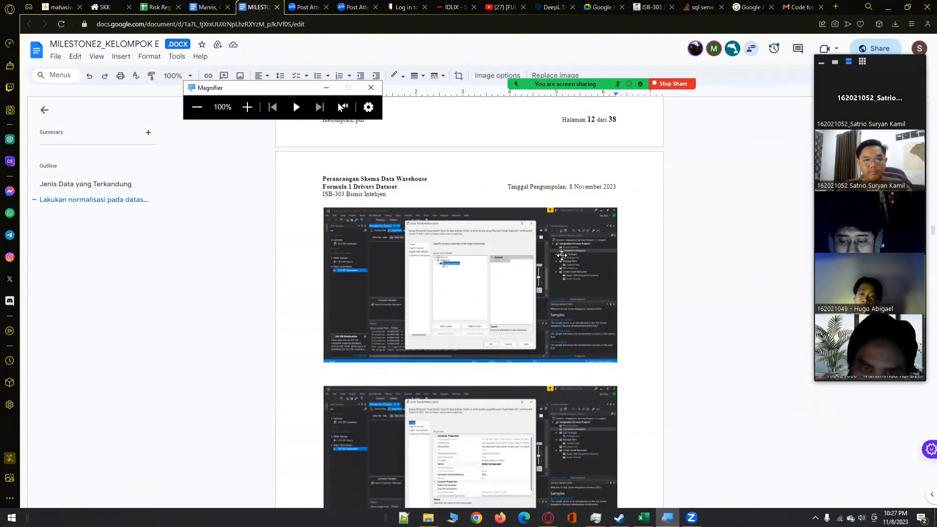
scroll(562, 256, down, 1)
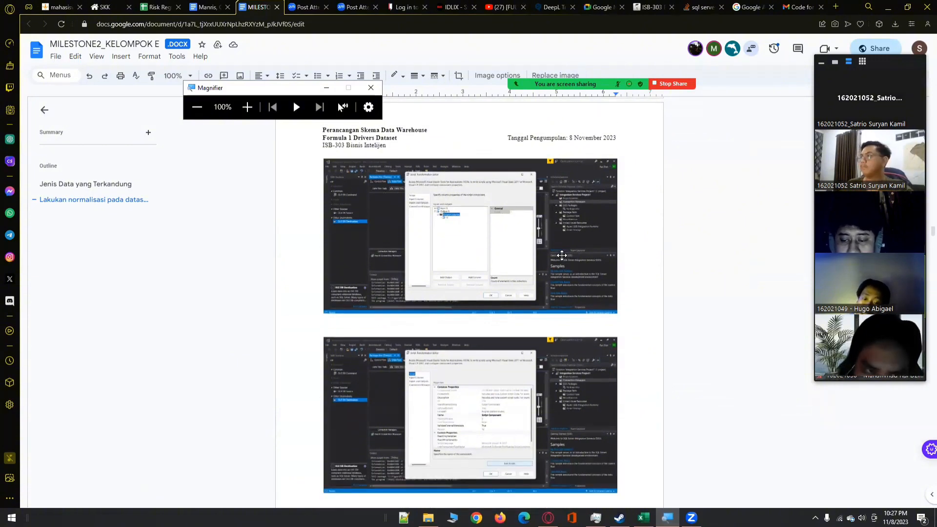
click(247, 107)
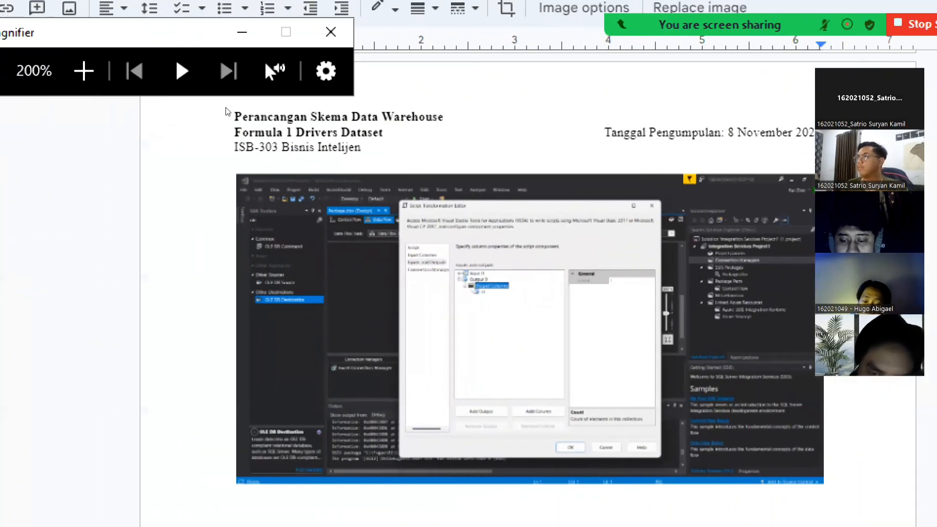
key(super+minus)
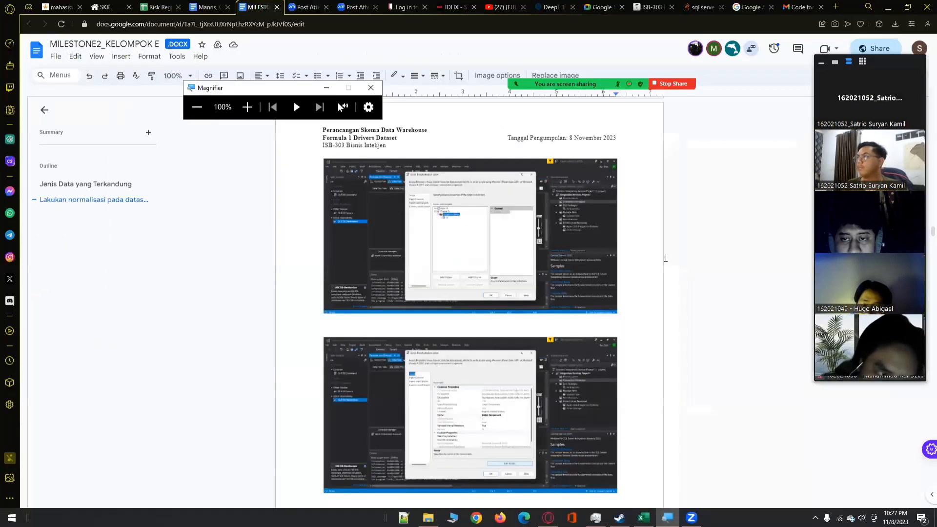
scroll(697, 283, down, 3)
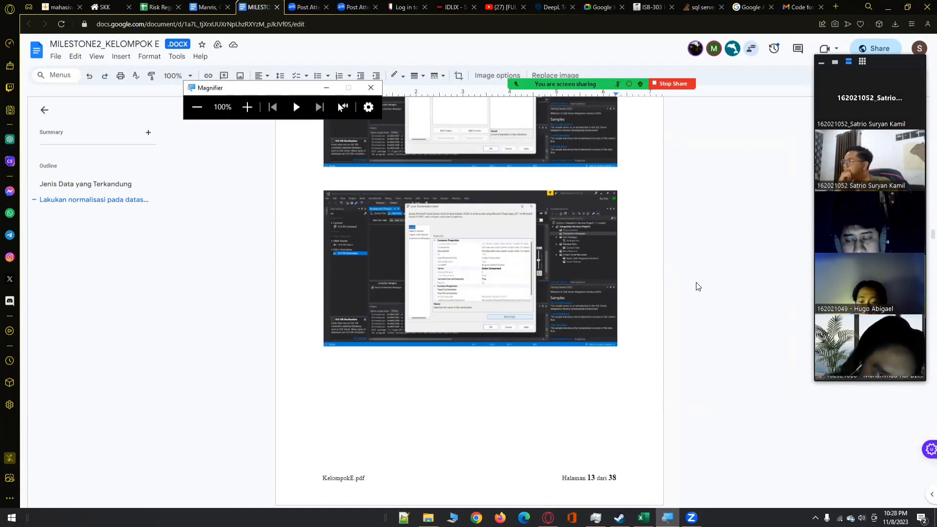
Review the script code and second Sort Transformation Editor screenshots on page 14.
scroll(697, 284, down, 7)
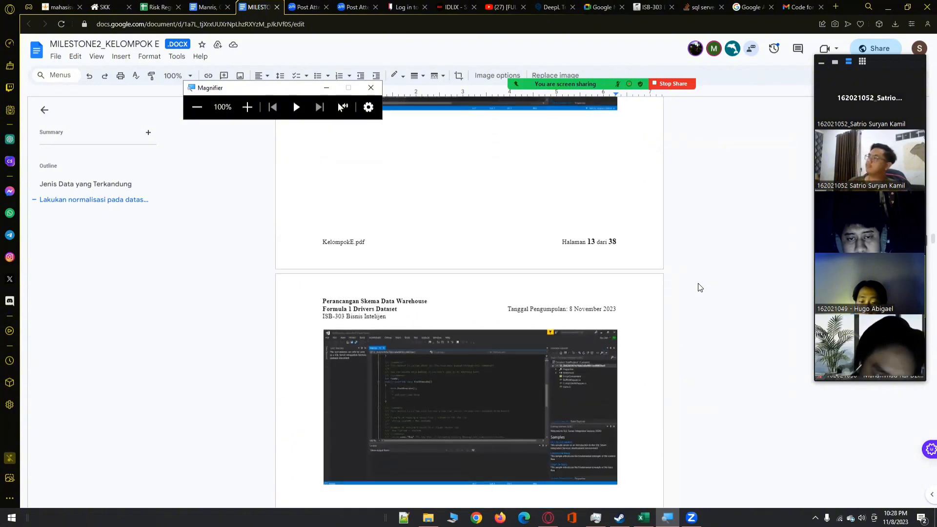
scroll(698, 284, down, 2)
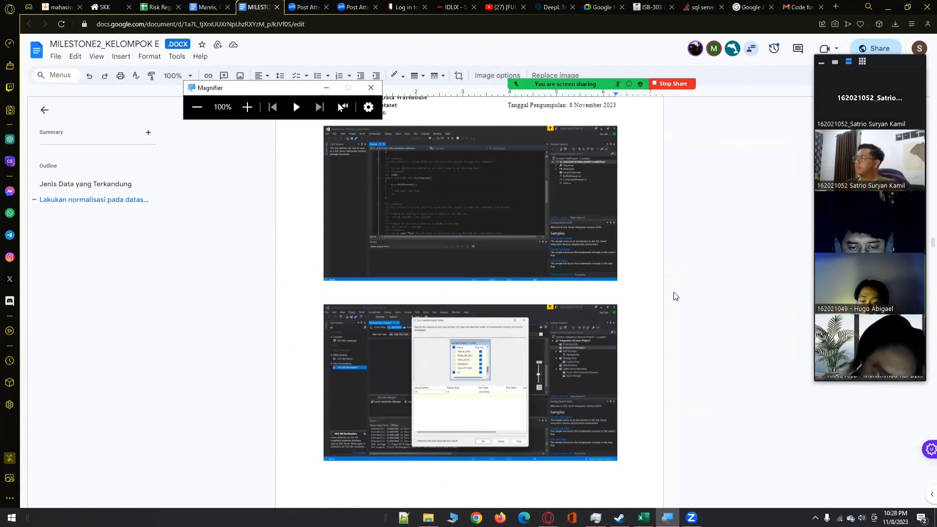
scroll(674, 295, down, 3)
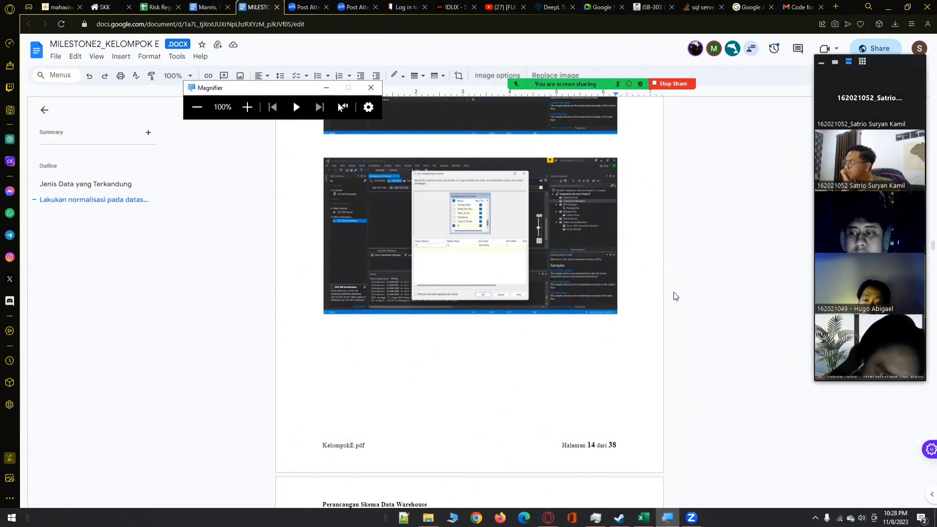
Review the OLE DB Destination column mapping and the driver table query results on page 15.
scroll(674, 293, down, 7)
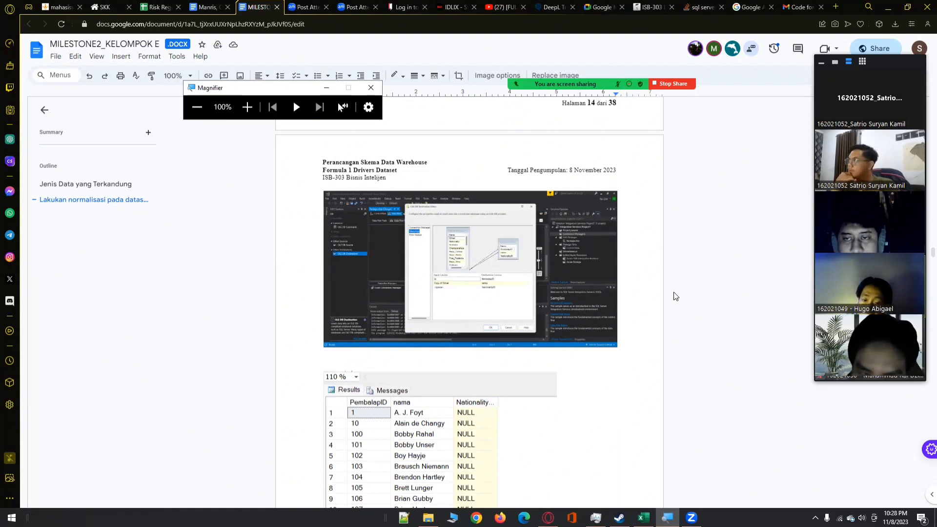
scroll(674, 295, down, 2)
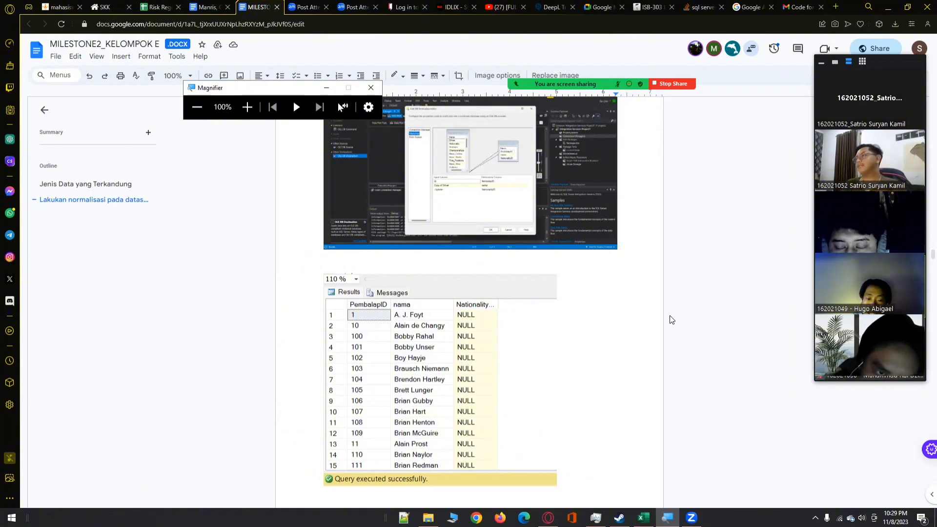
scroll(670, 316, down, 1)
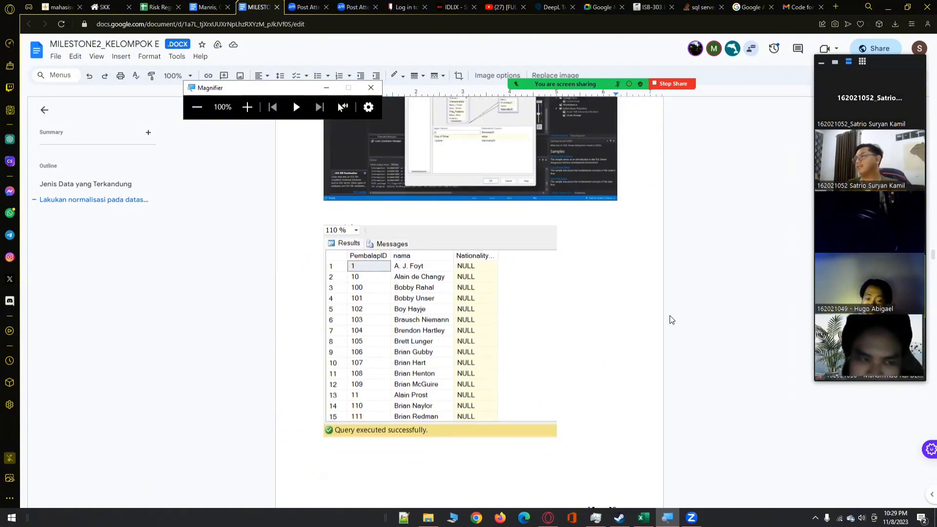
scroll(670, 318, down, 3)
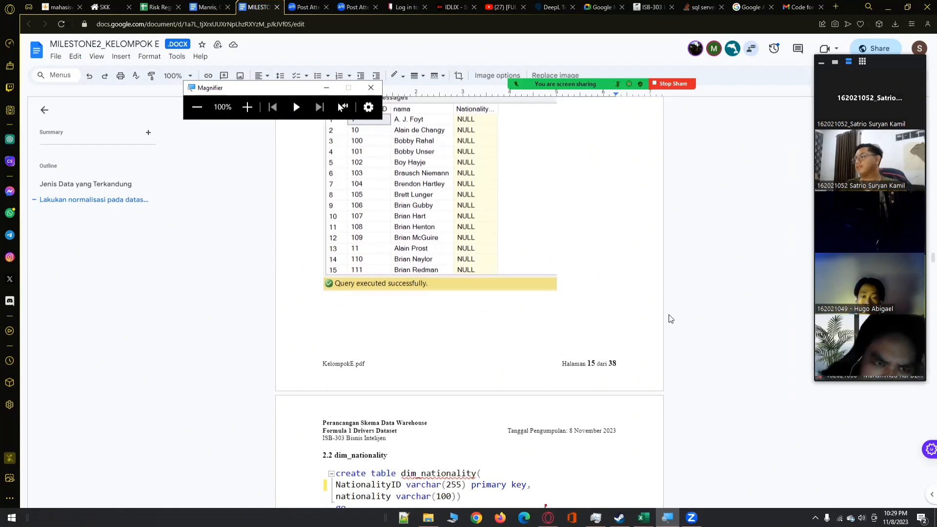
Review the document from the dim_nationality section to the 2.3 dim_musim table definition and stop sharing the screen.
scroll(670, 318, down, 5)
scroll(671, 319, down, 1)
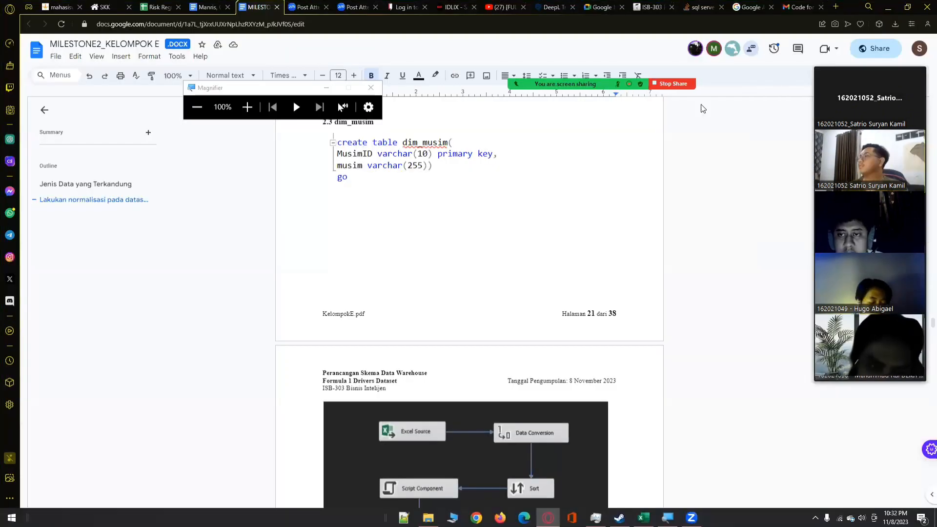
click(673, 90)
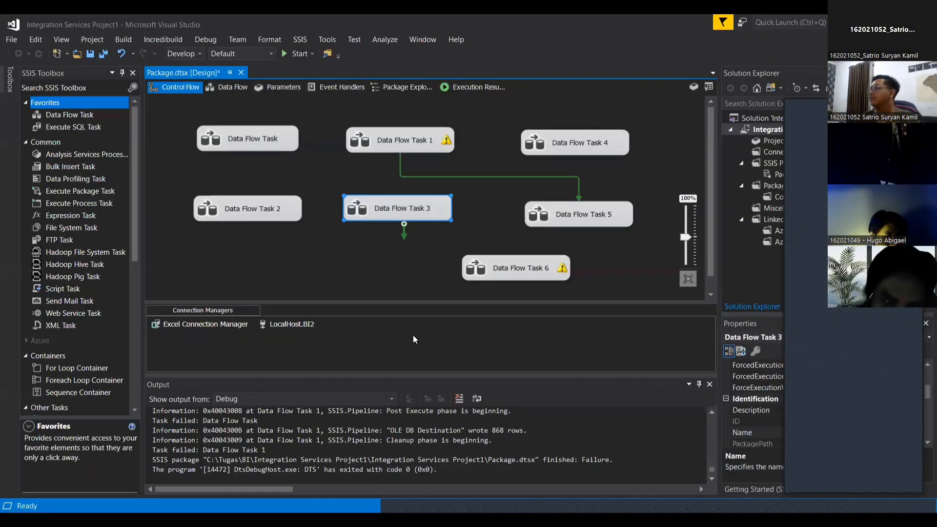
Open Data Flow Task 2 in the Visual Studio package and inspect its Excel Source connection settings without changing them.
double_click(268, 213)
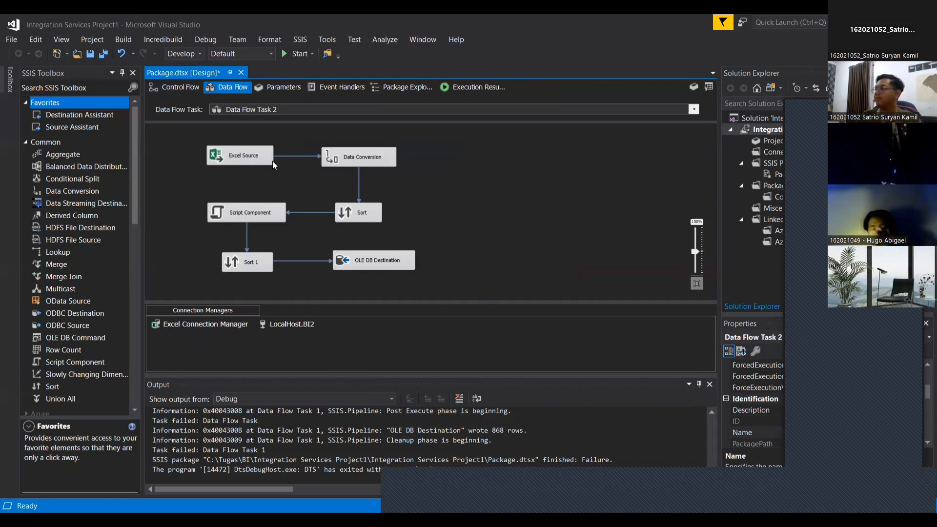
double_click(258, 155)
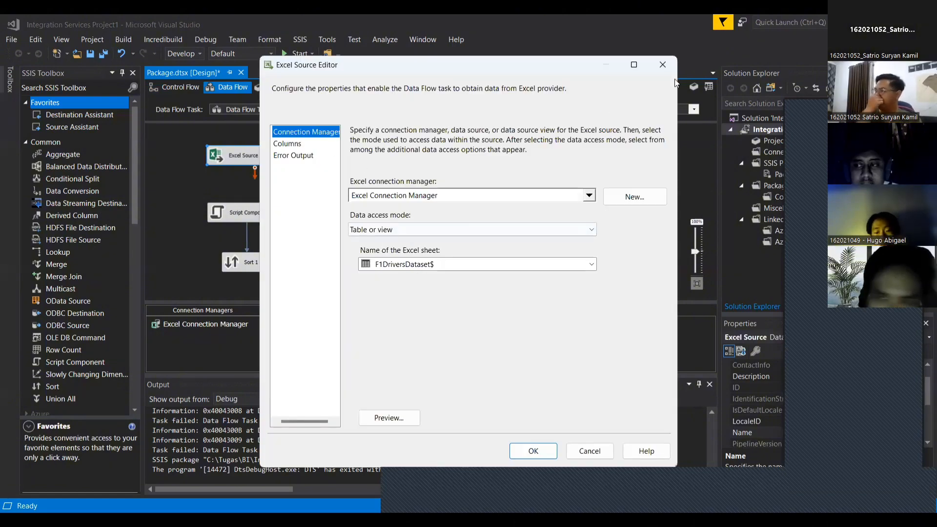
click(660, 64)
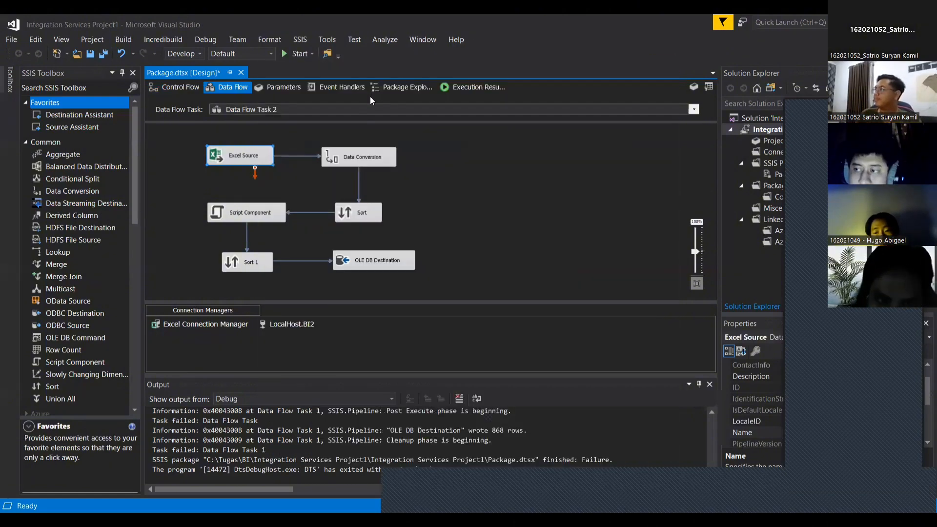
Inspect the Data Conversion column settings in Data Flow Task 2, then open the Script Component's editor.
click(356, 163)
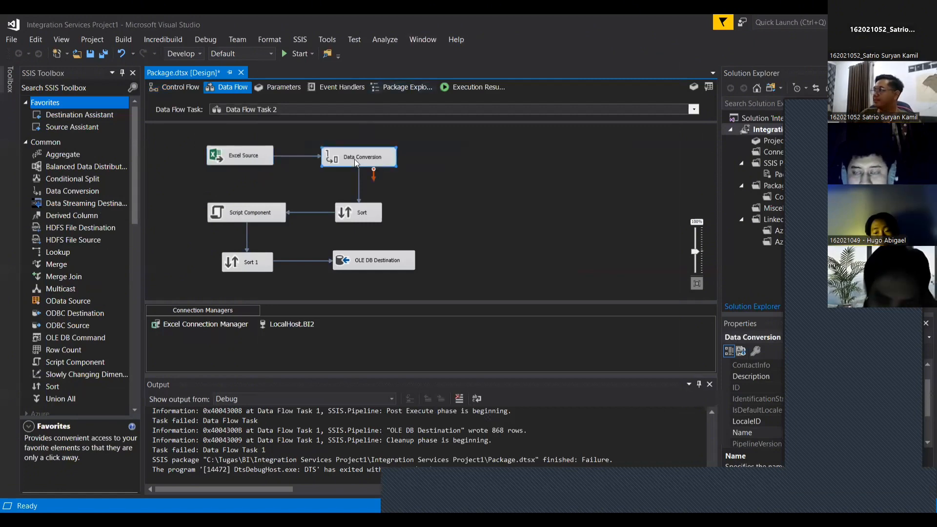
double_click(355, 162)
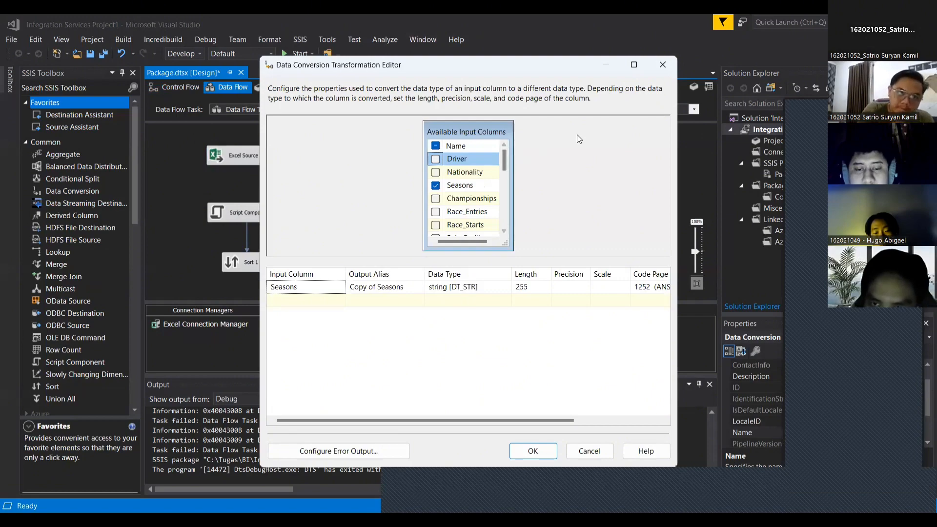
key(Escape)
click(268, 213)
double_click(268, 211)
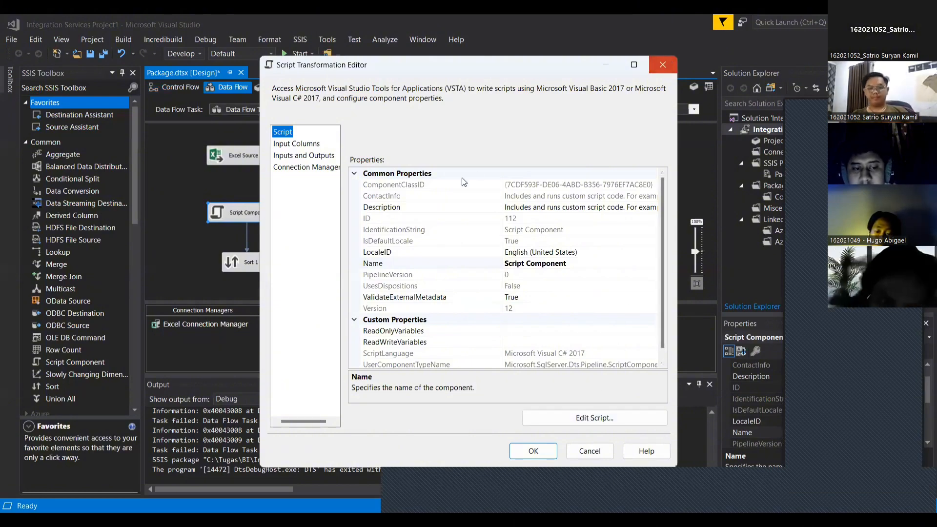
Close the Script Component's editor and inspect the sort columns of the Sort transformation in Data Flow Task 2.
click(663, 64)
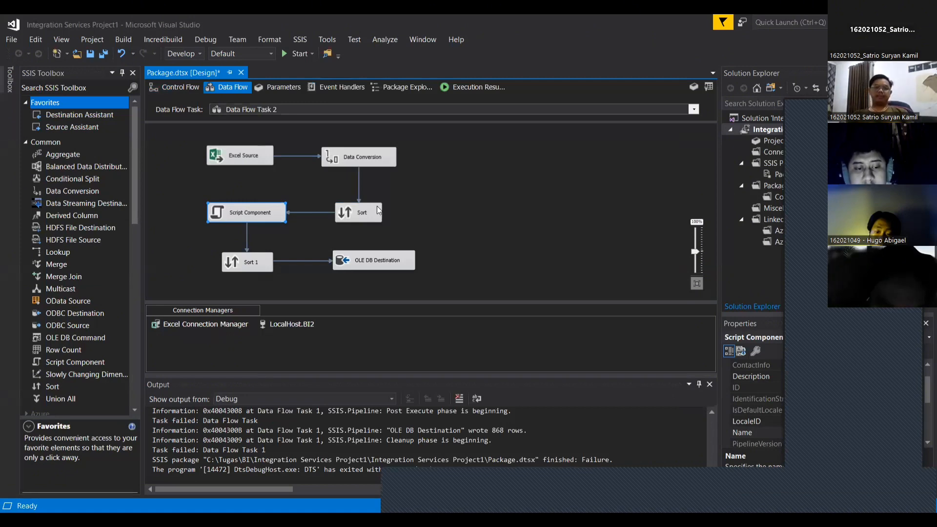
click(378, 210)
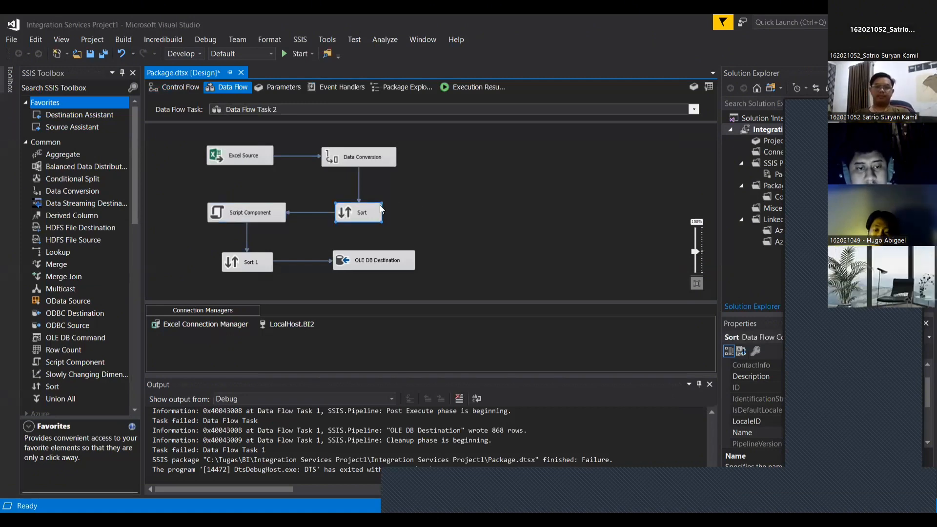
double_click(381, 210)
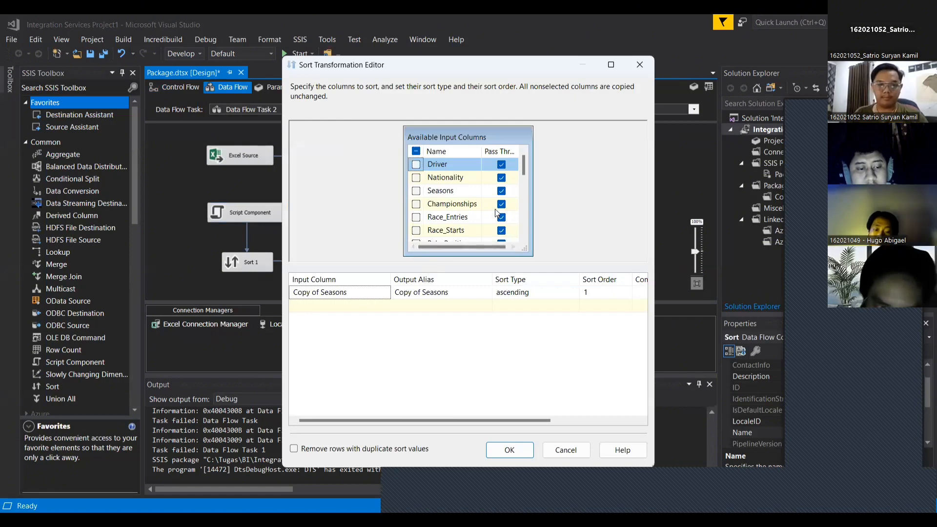
scroll(464, 205, down, 6)
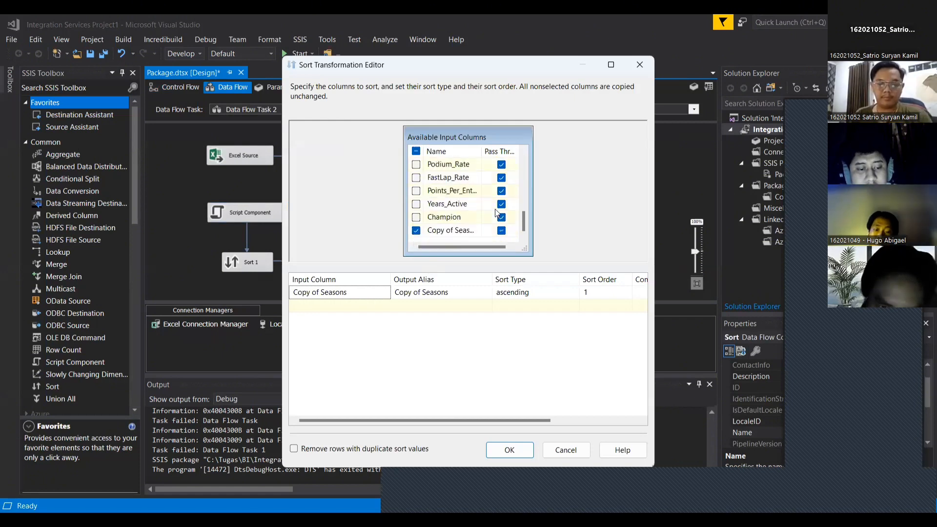
click(506, 447)
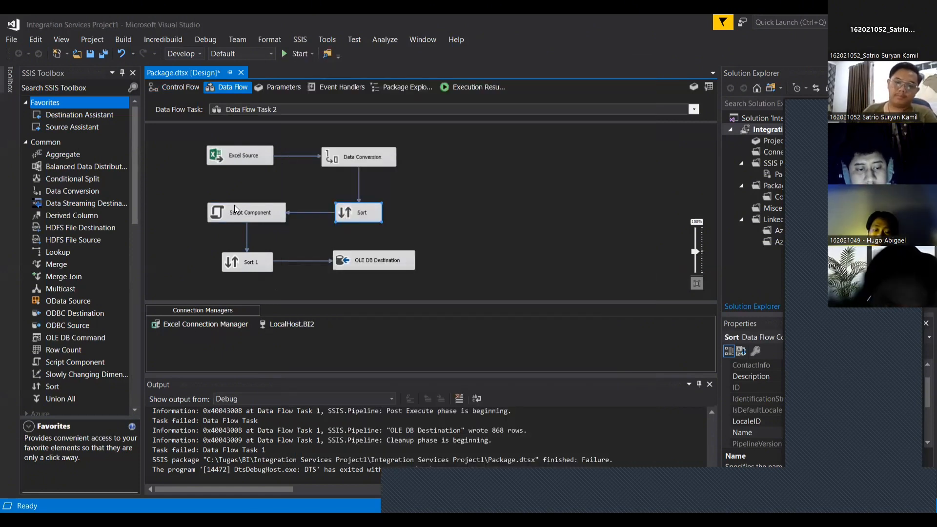
Inspect the sort column settings of the Sort 1 transformation in Data Flow Task 2.
click(244, 262)
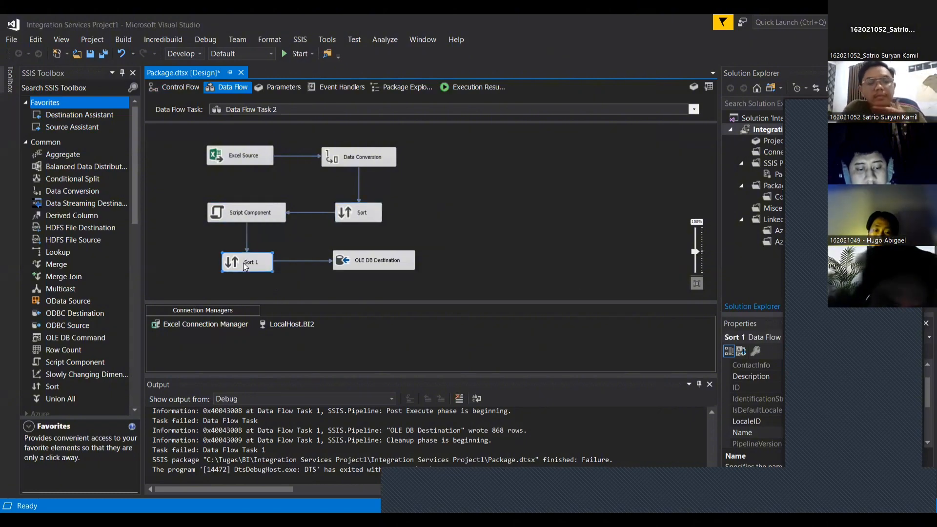
double_click(243, 263)
scroll(459, 208, down, 5)
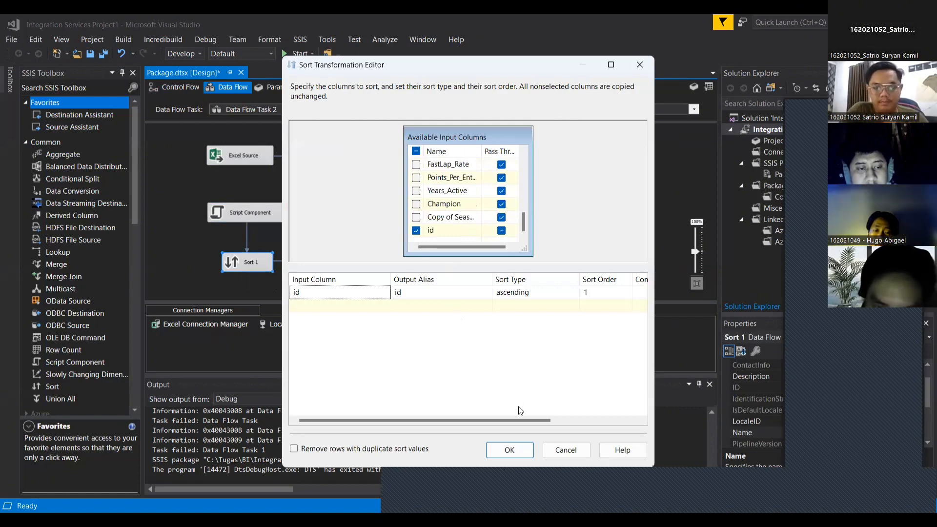
click(513, 448)
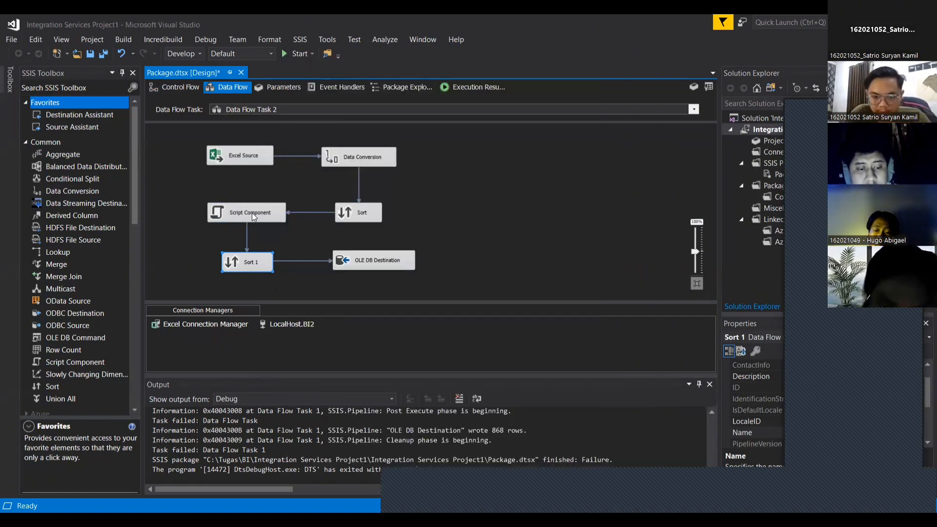
Inspect the Script Component's output columns under Output 0 in Data Flow Task 2, leaving them as they are.
click(252, 212)
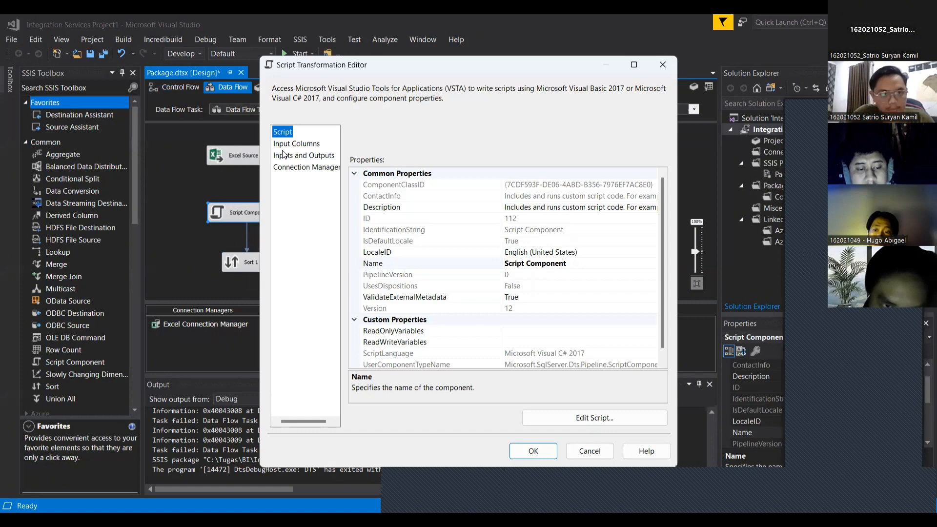
click(296, 156)
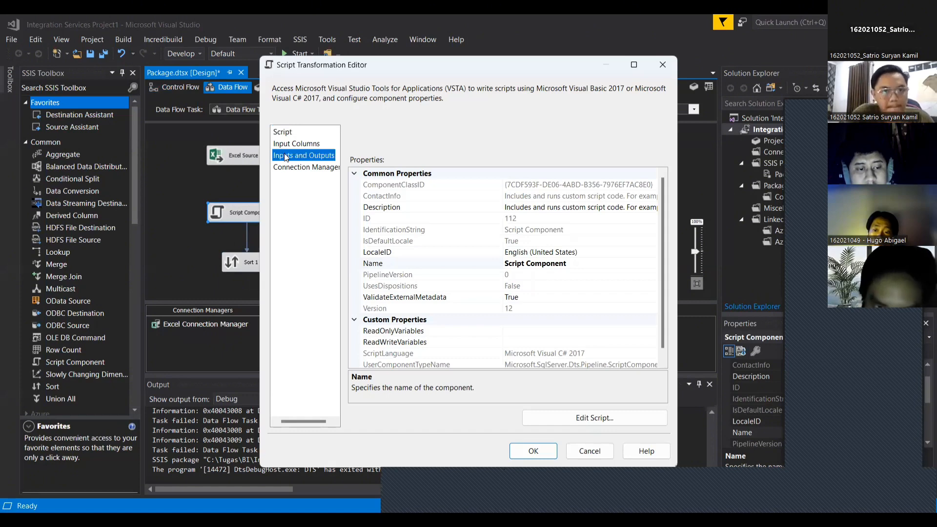
click(355, 182)
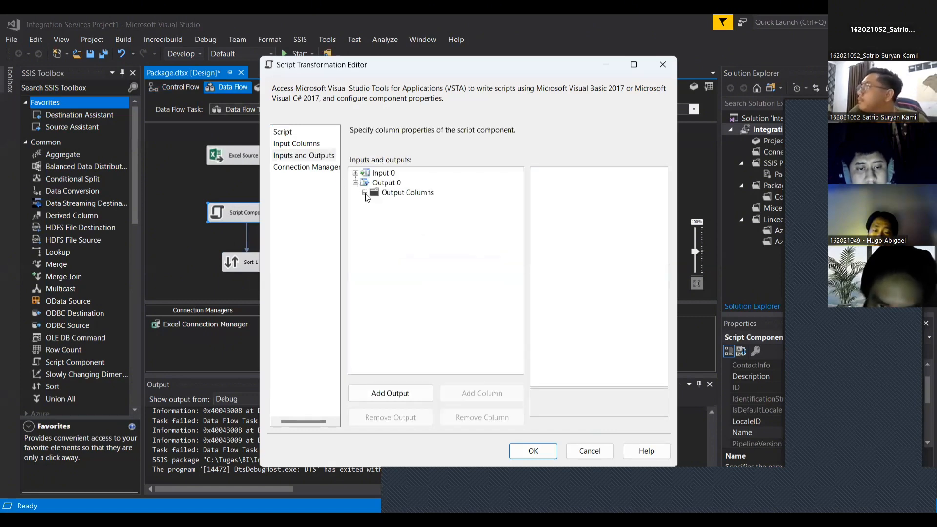
click(364, 192)
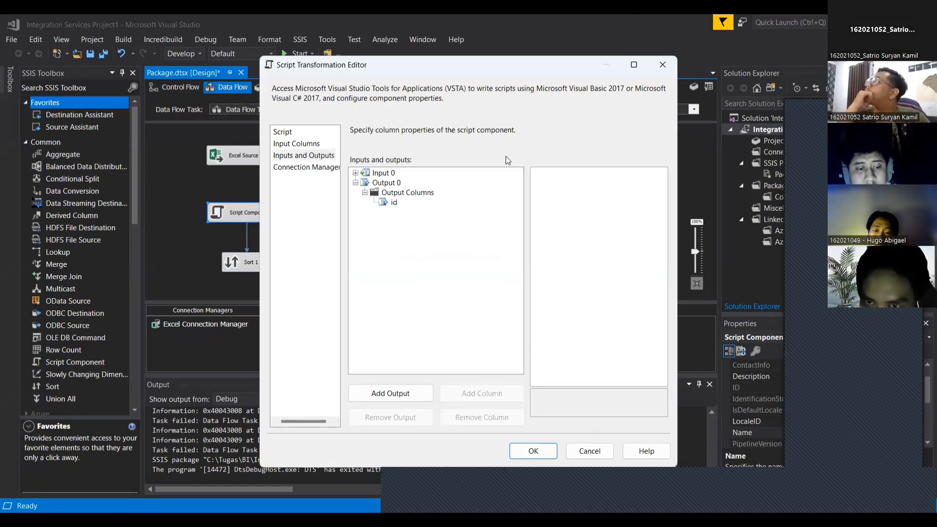
click(662, 64)
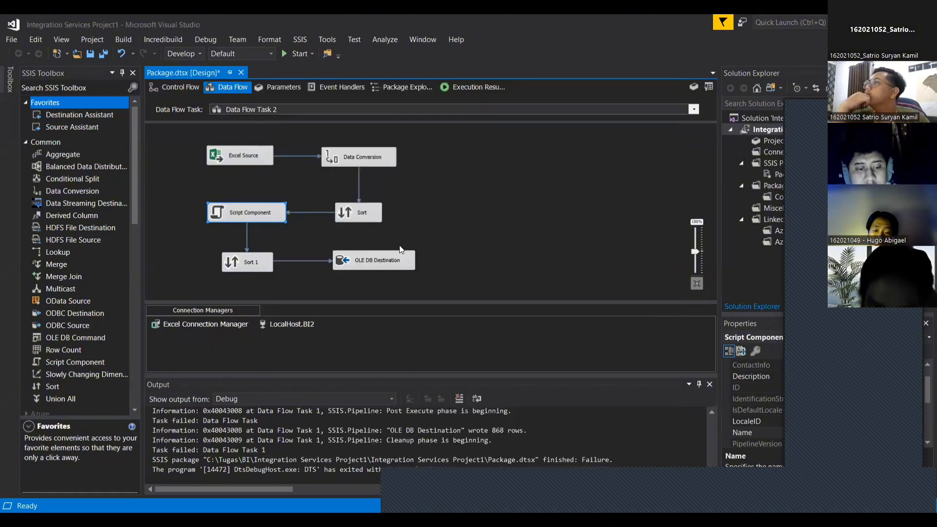
Inspect the OLE DB Destination's target table and column mappings in Data Flow Task 2.
click(393, 259)
double_click(393, 258)
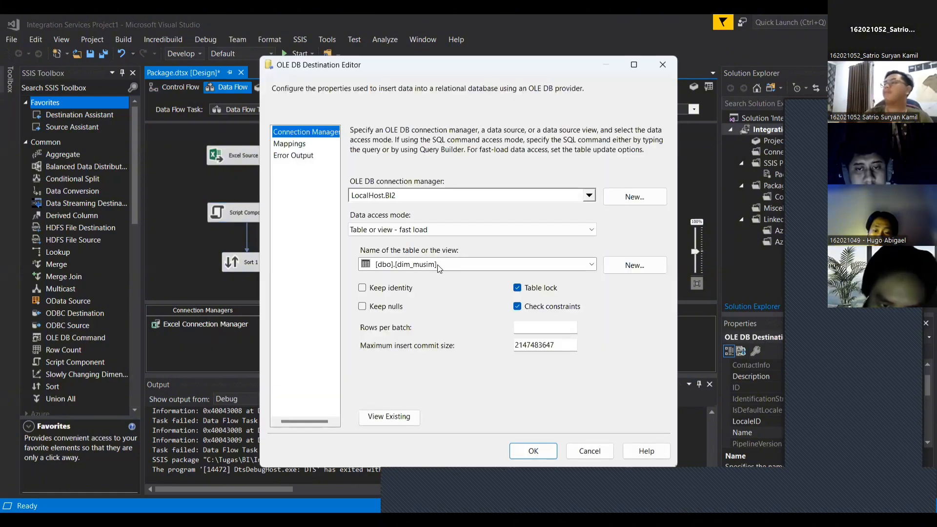
click(305, 144)
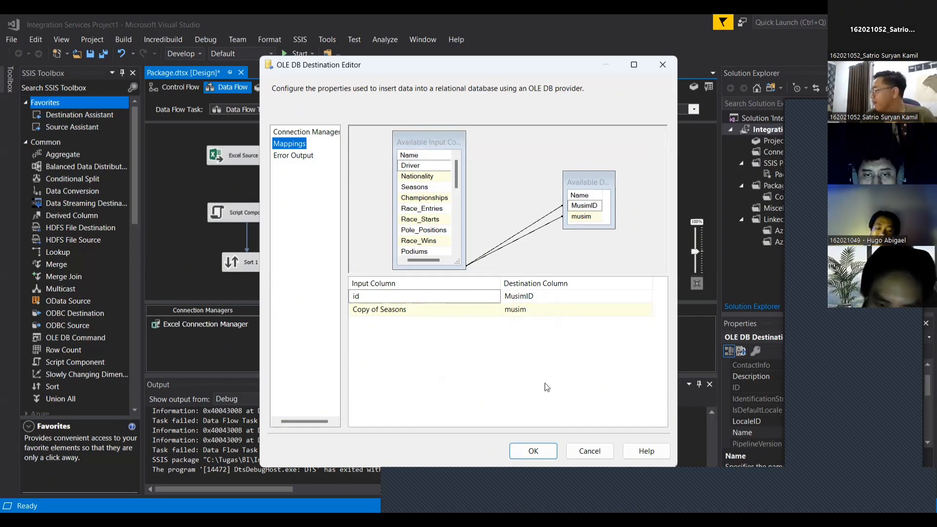
click(532, 452)
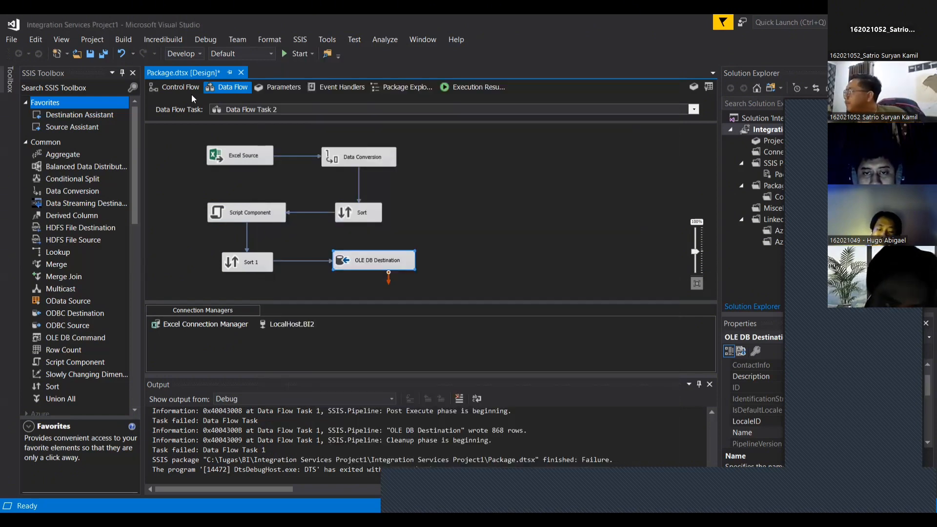
Open Data Flow Task 3 from the control flow and check its OLE DB Destination's target table.
click(188, 90)
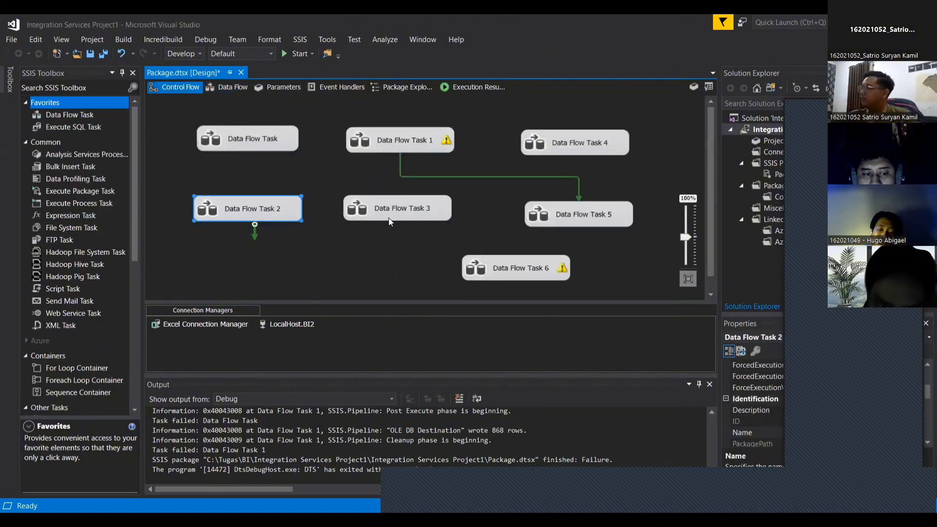
double_click(407, 211)
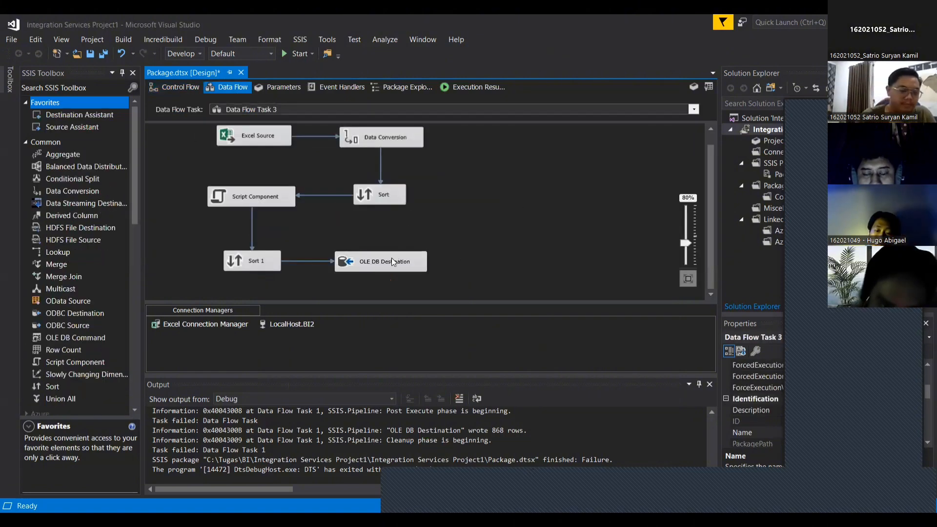
double_click(392, 259)
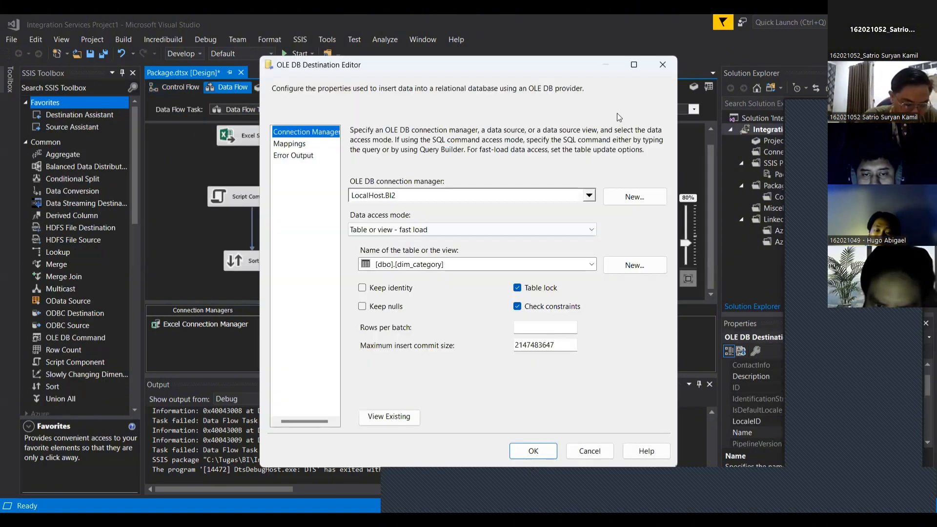
click(663, 64)
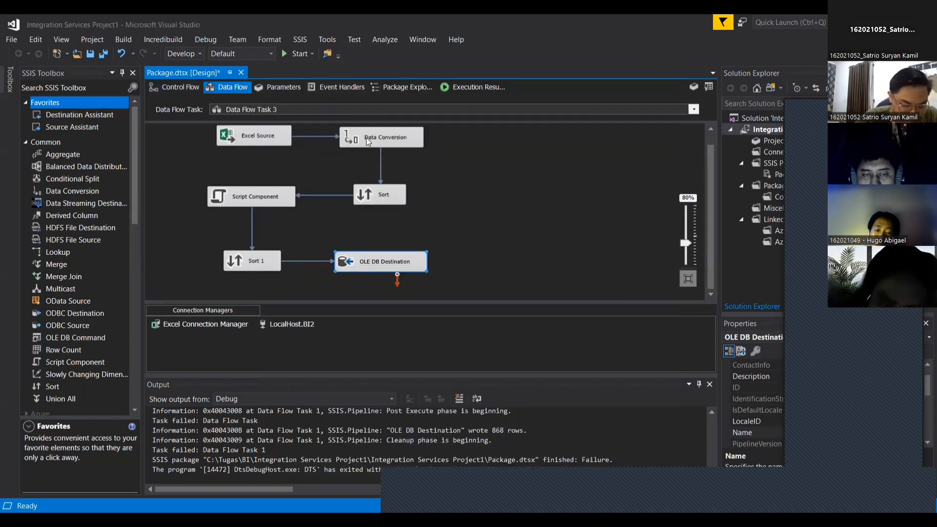
Inspect the Excel Source connection settings and the Data Conversion columns in Data Flow Task 3.
double_click(270, 143)
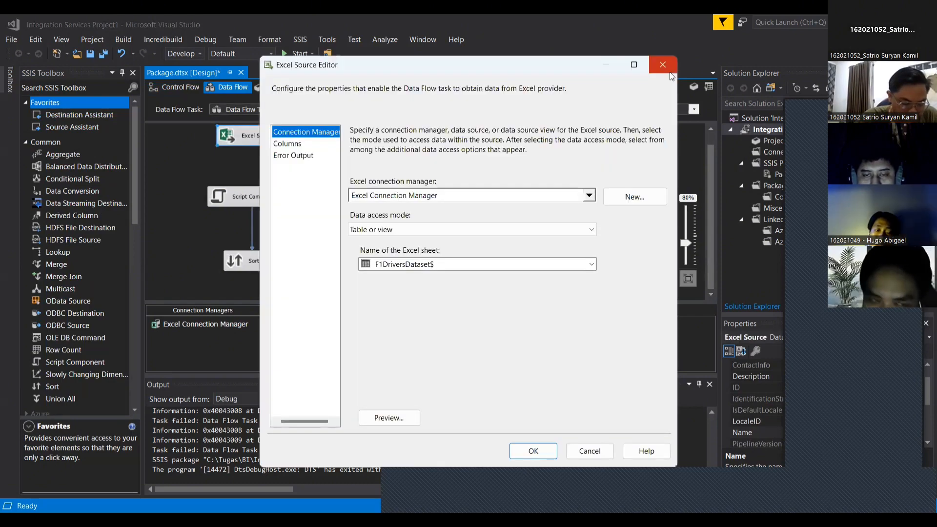
click(670, 72)
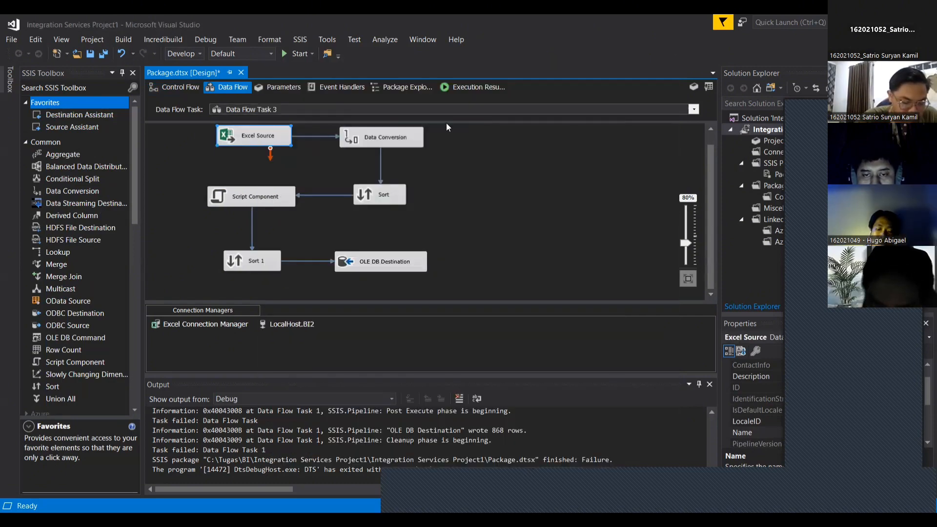
click(420, 134)
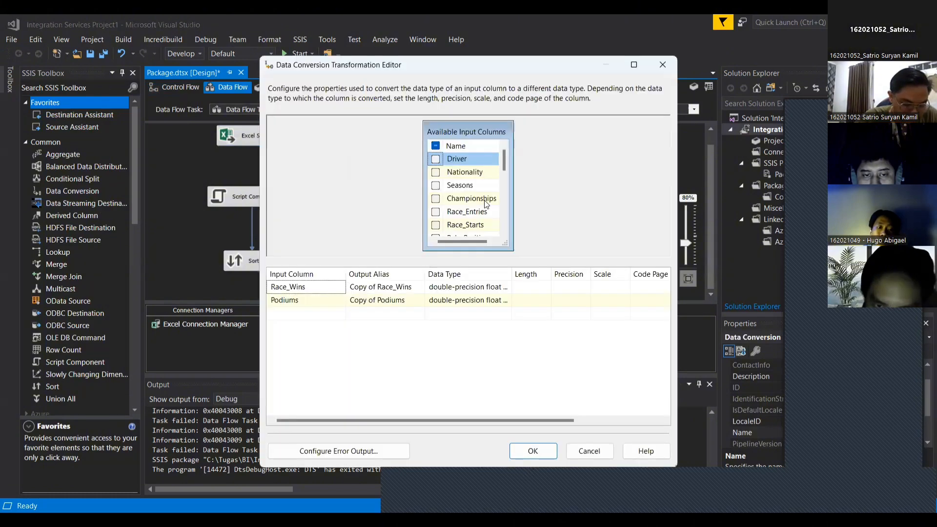
scroll(487, 204, up, 5)
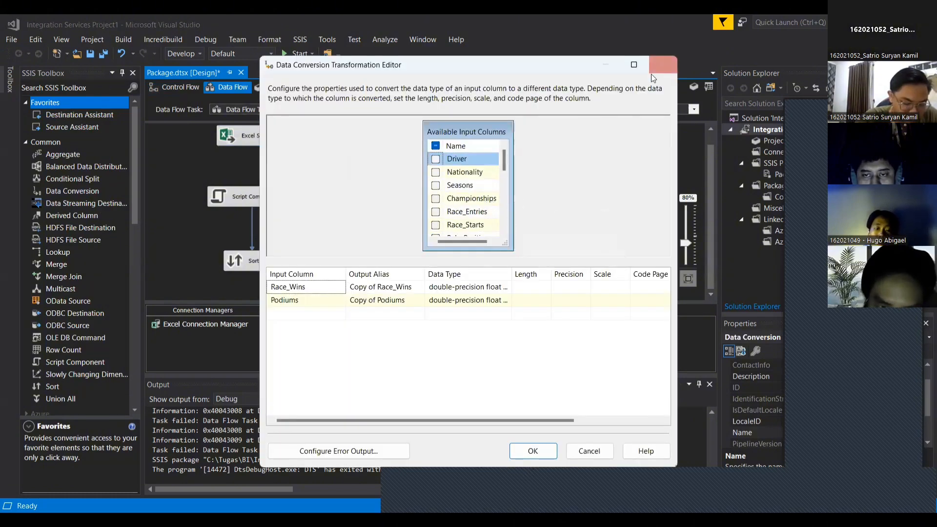
click(662, 65)
Recheck the OLE DB Destination's connection settings and inspect the Sort transformation's sort columns in Data Flow Task 3.
click(411, 257)
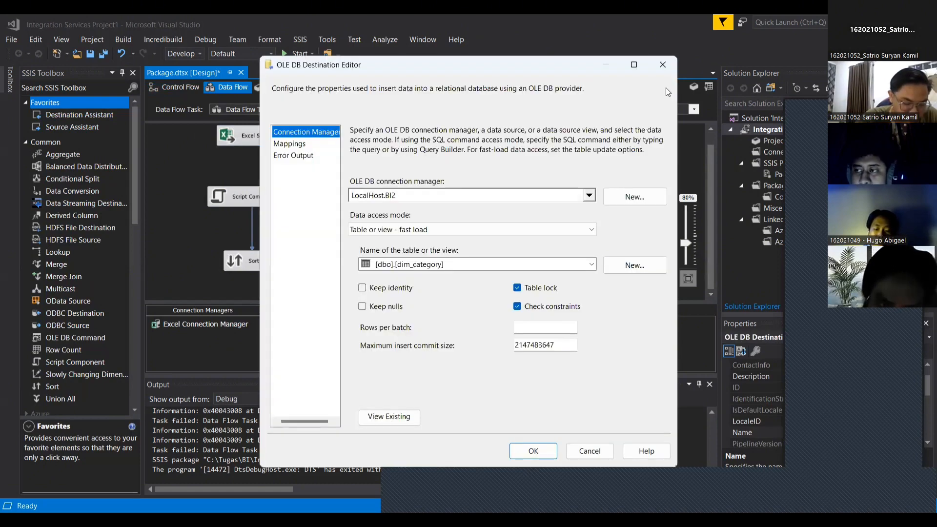
click(663, 64)
double_click(379, 197)
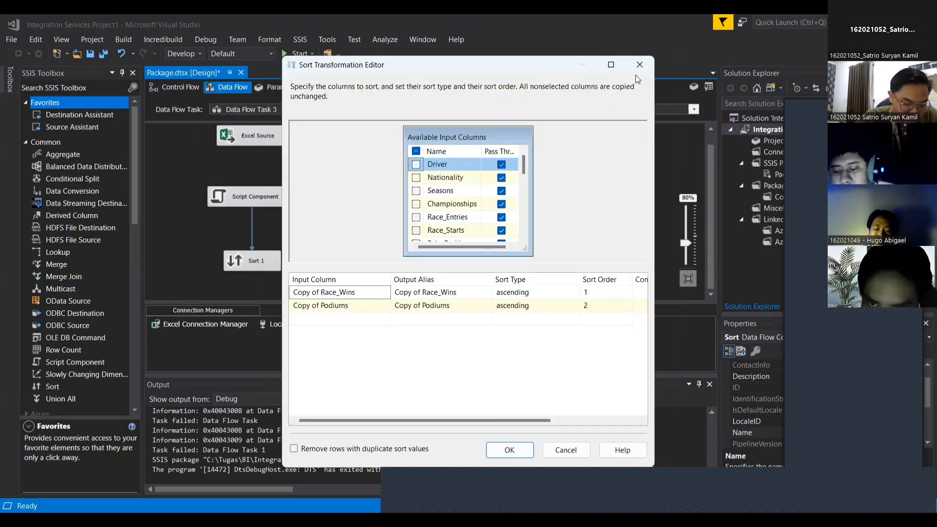
click(641, 65)
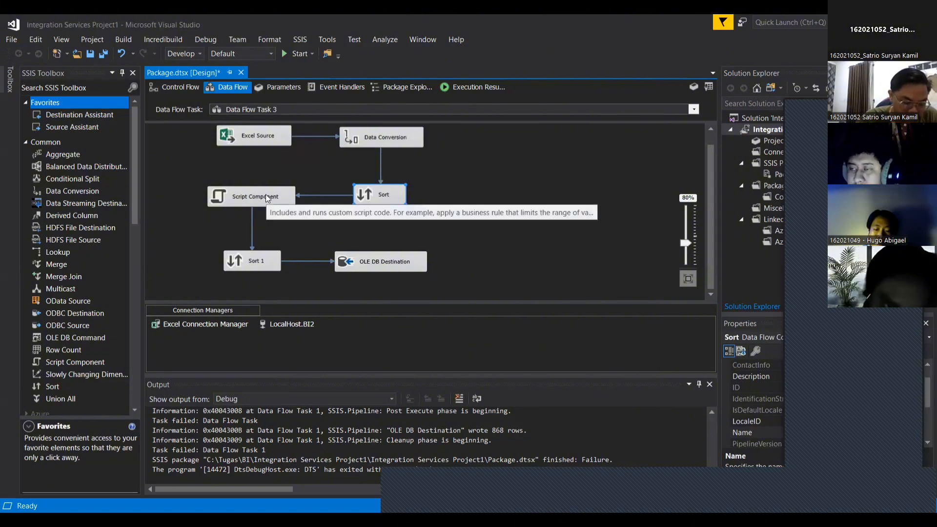
Inspect the Script Component's output columns under Output 0 in Data Flow Task 3, leaving them as they are.
click(266, 195)
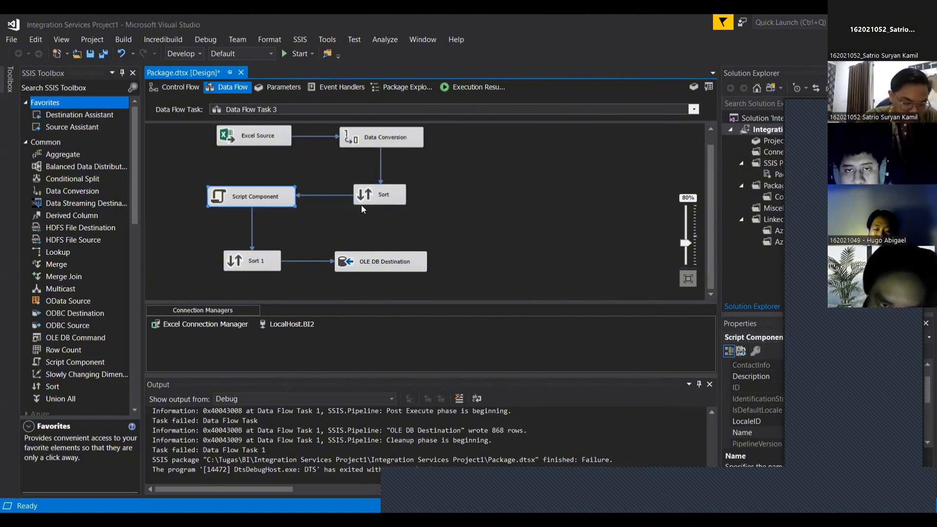
click(307, 156)
click(355, 183)
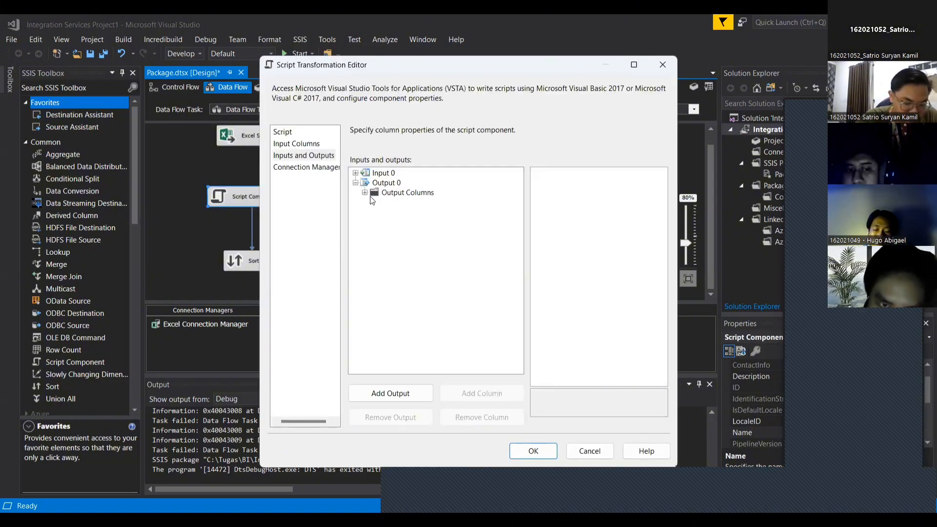
click(373, 194)
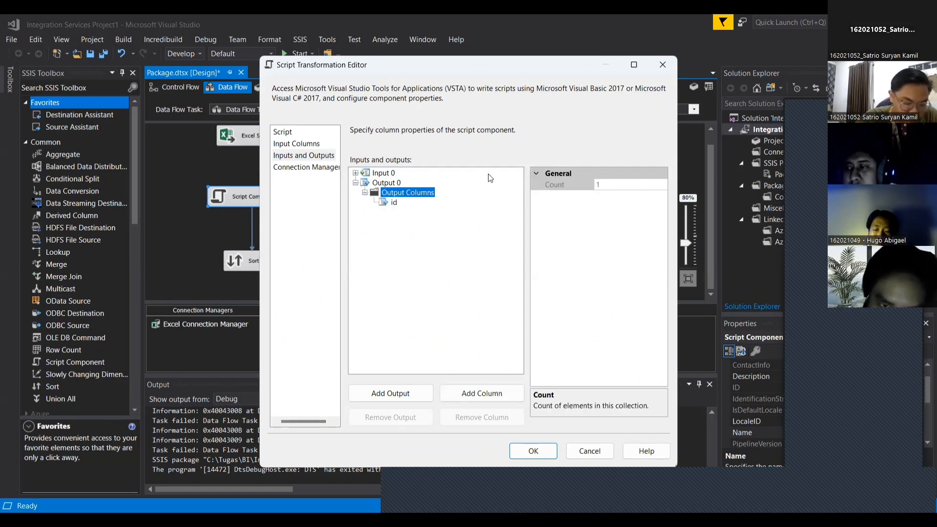
click(664, 63)
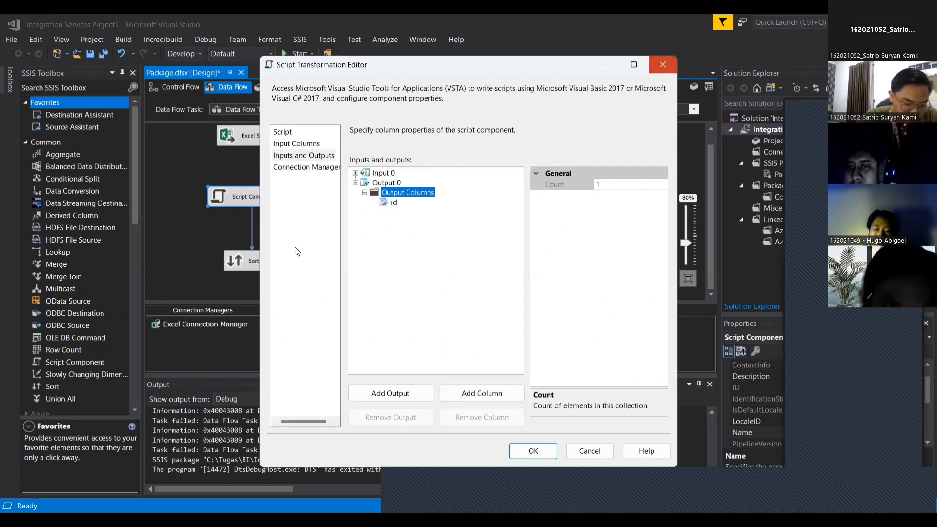
Inspect the Sort 1 transformation's sort column and the OLE DB Destination's column mappings in Data Flow Task 3.
click(258, 258)
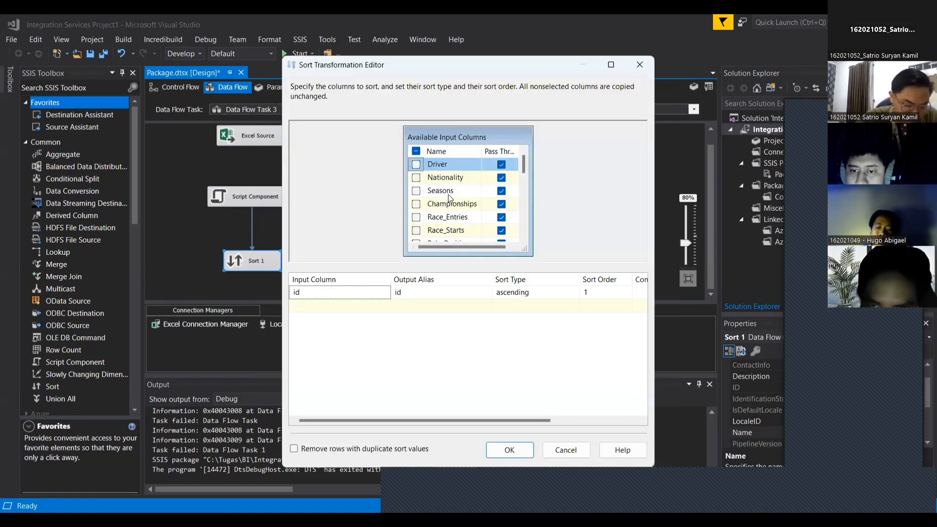
click(640, 67)
click(389, 249)
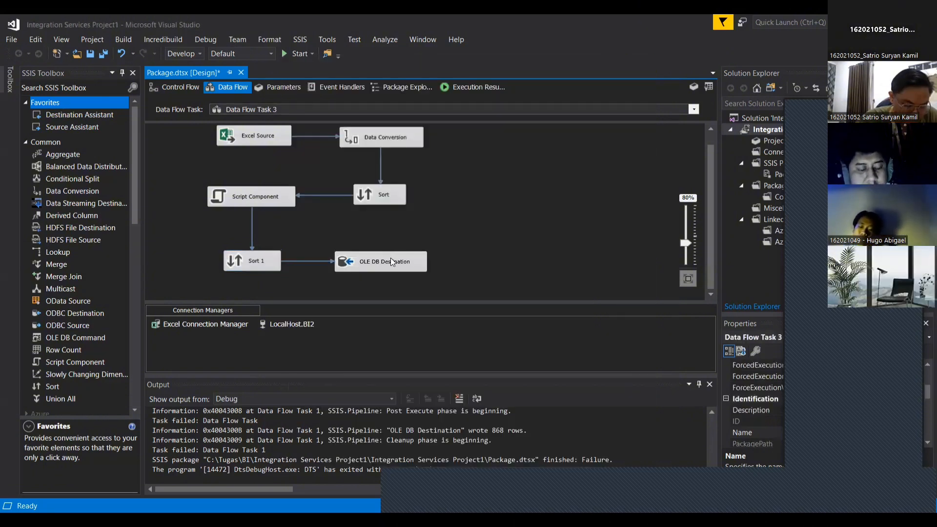
click(390, 258)
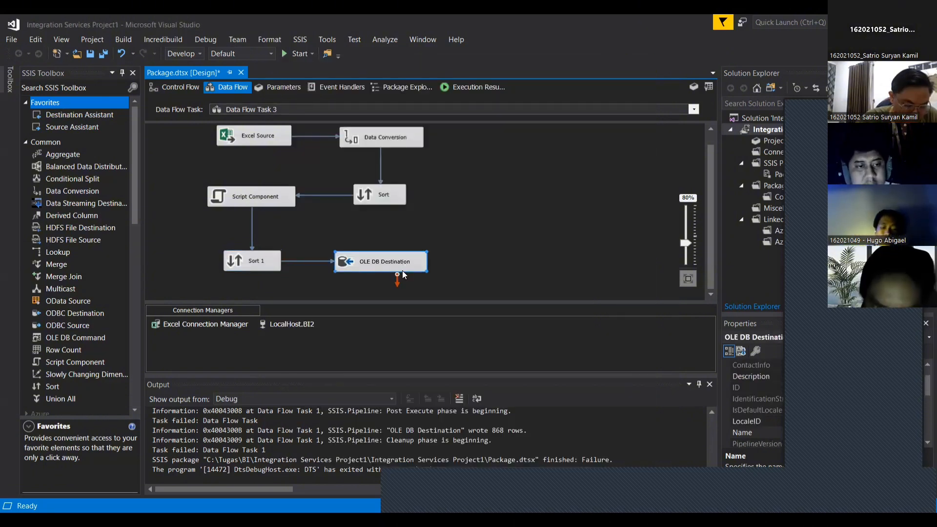
double_click(424, 268)
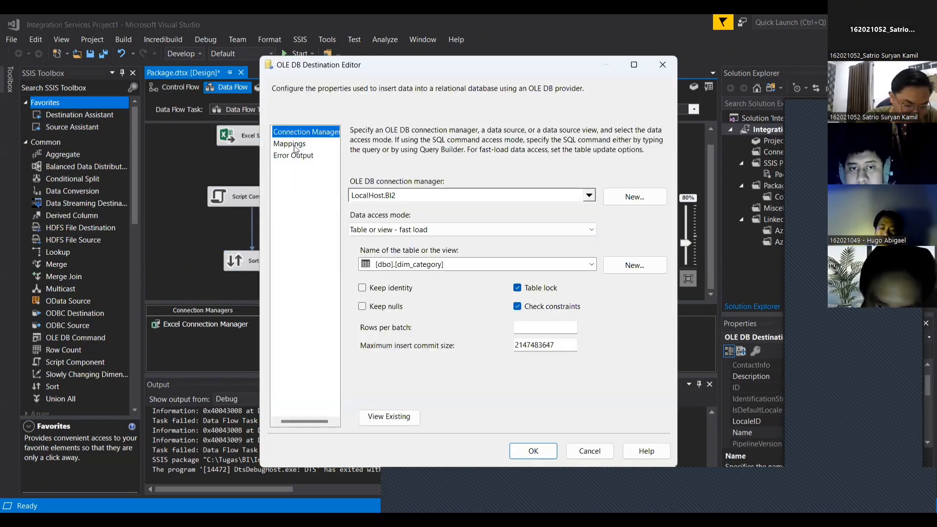
click(295, 145)
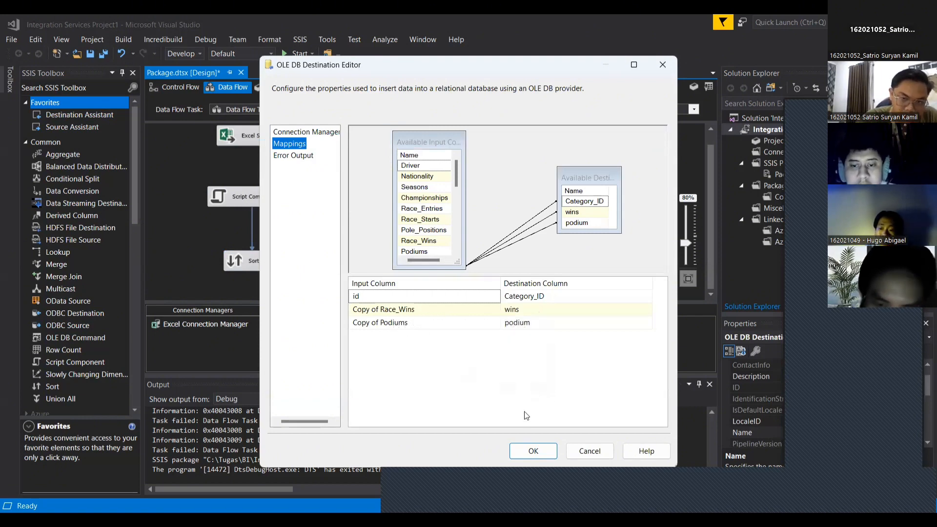
click(532, 450)
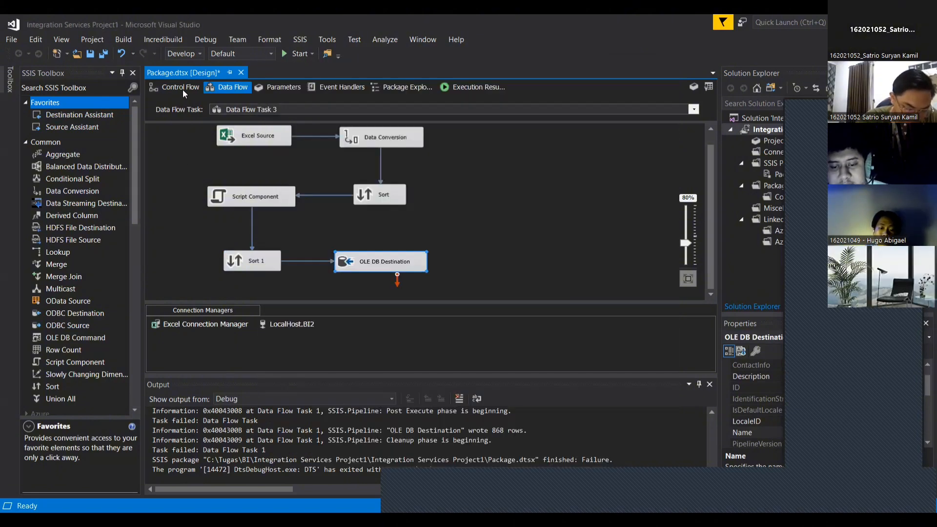
Open Data Flow Task 4 from the control flow and inspect the columns converted by its Data Conversion.
click(183, 89)
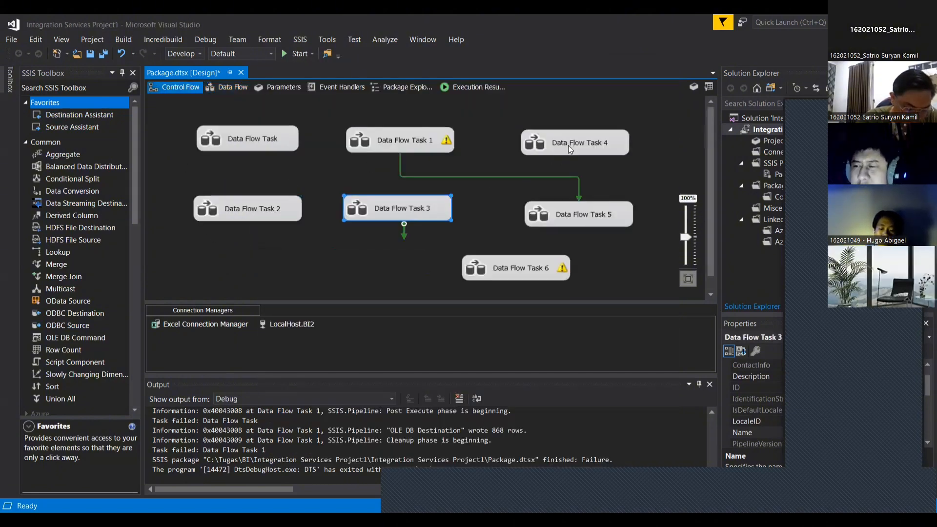
double_click(275, 145)
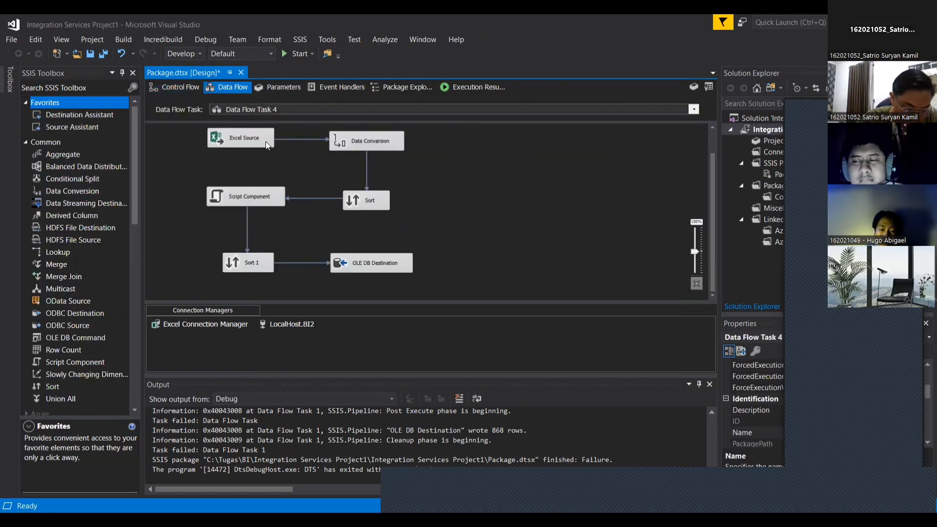
click(386, 147)
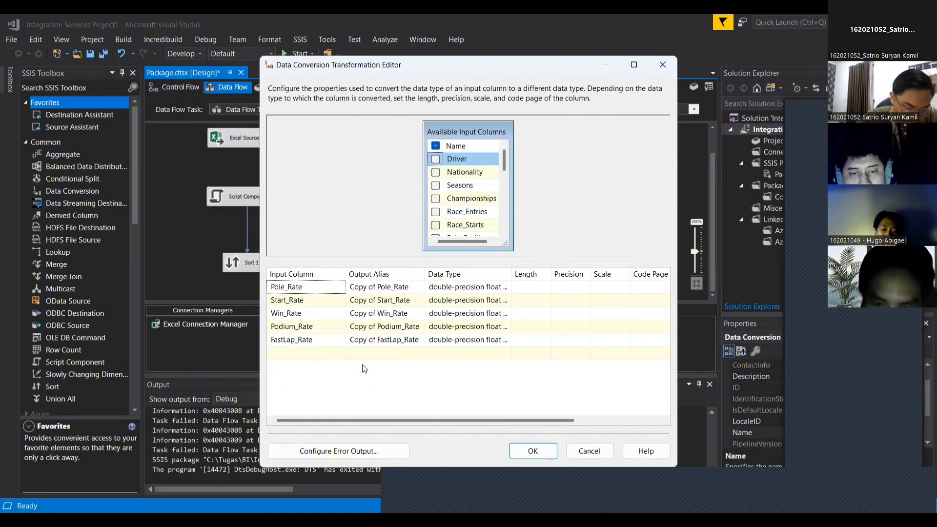
click(369, 200)
key(Escape)
Inspect the Script Component's Output 0 and script properties in Data Flow Task 4, leaving them as they are.
click(368, 200)
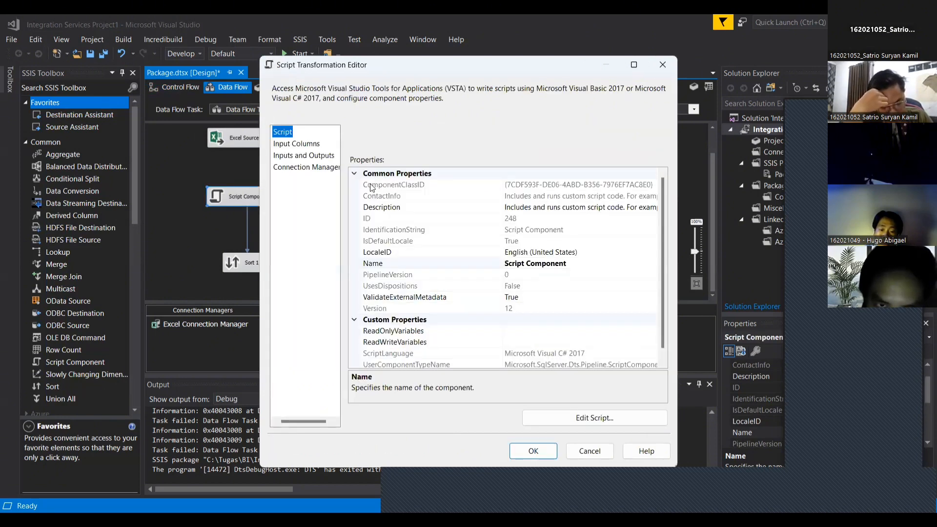
click(304, 155)
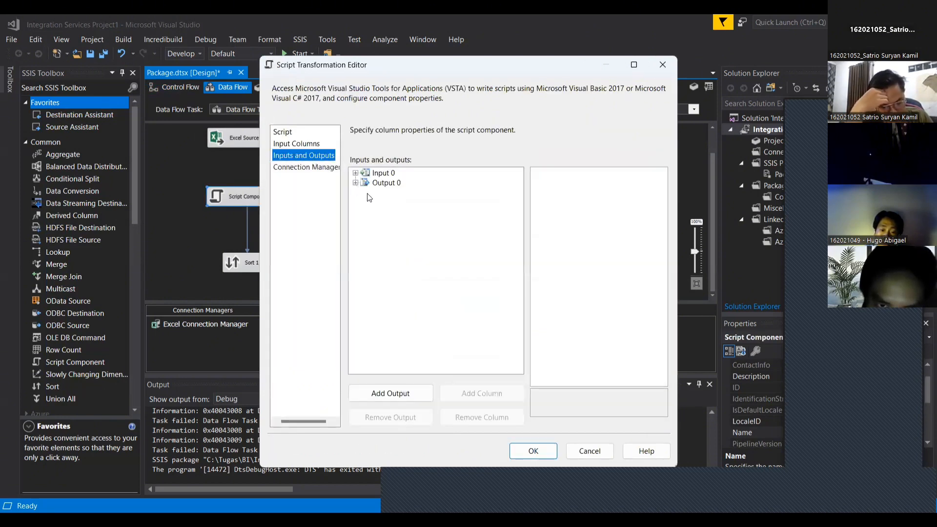
click(385, 183)
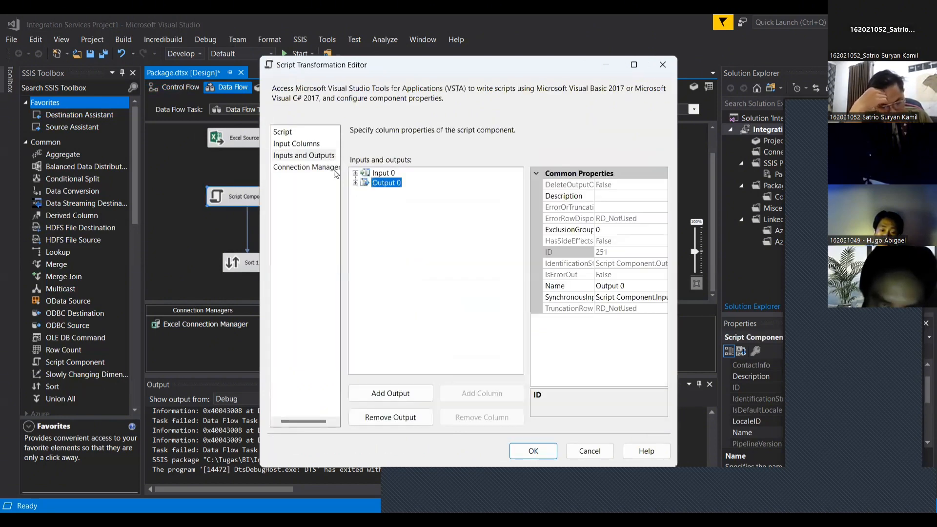
click(287, 133)
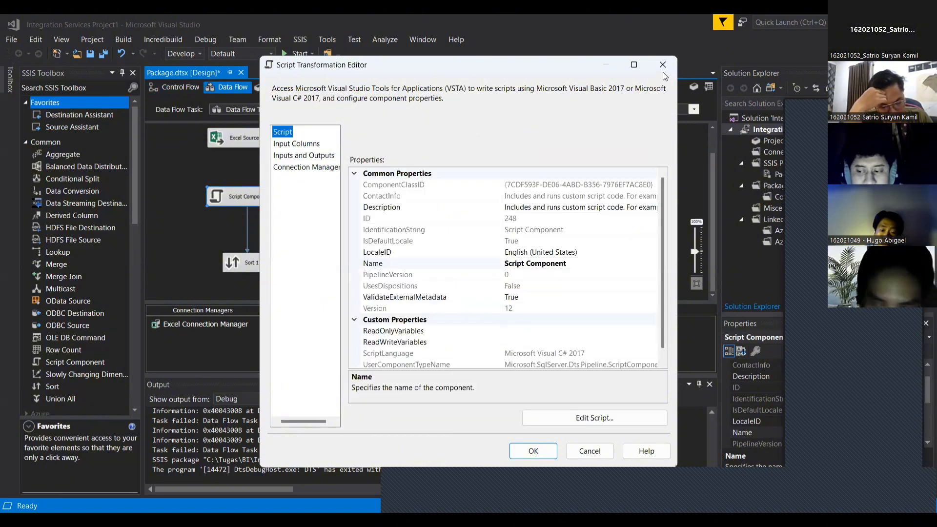
click(662, 65)
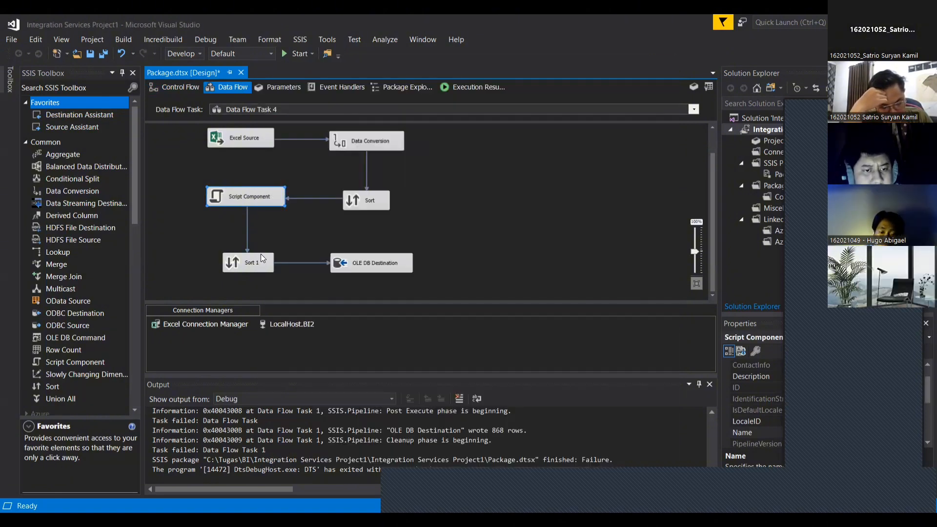
Inspect the Sort 1 transformation's sort column and the OLE DB Destination's target table and mappings in Data Flow Task 4.
click(263, 259)
double_click(263, 261)
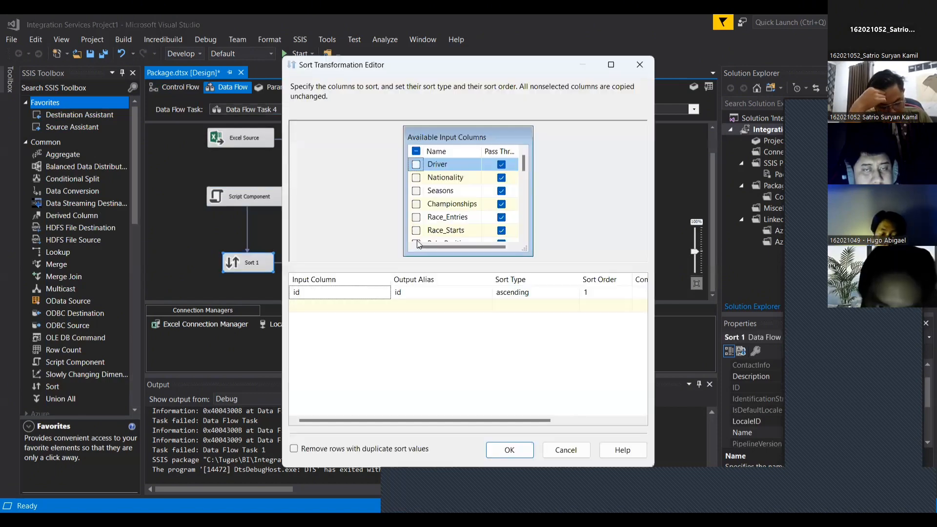
click(638, 66)
double_click(373, 271)
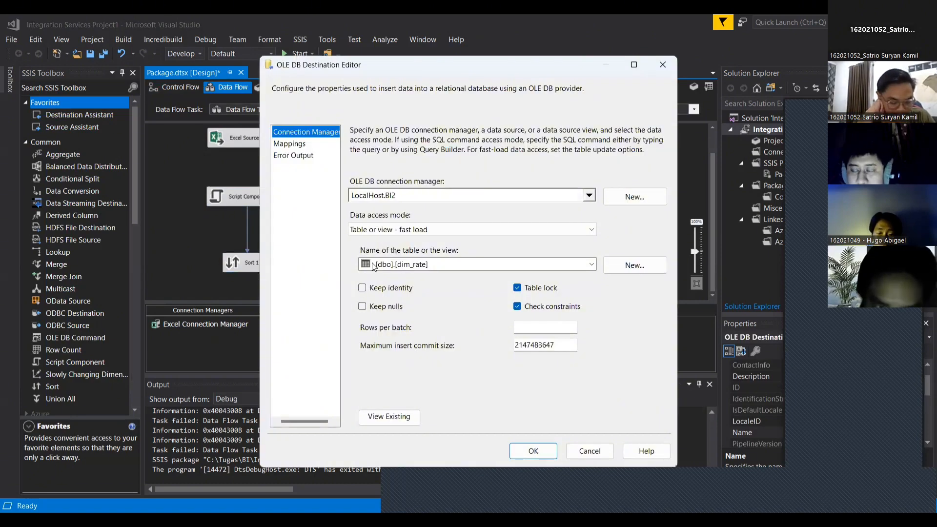
click(305, 144)
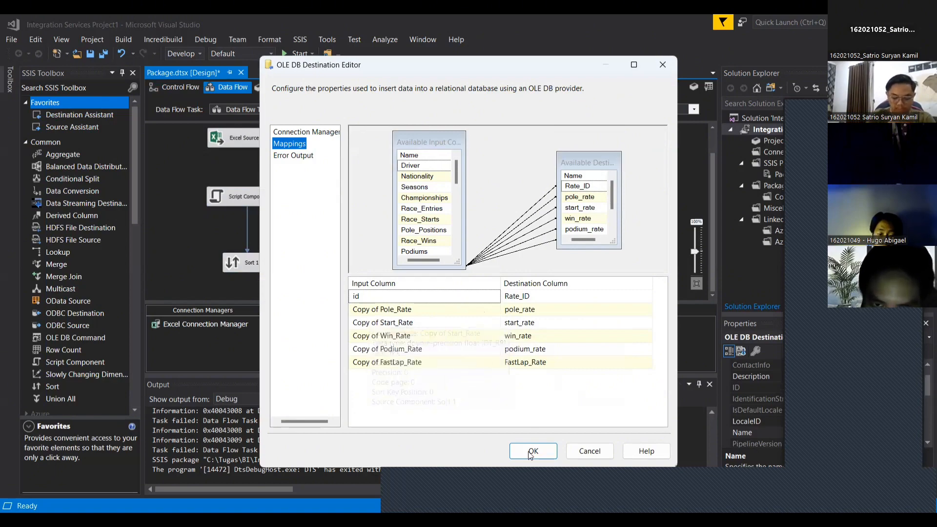
click(532, 451)
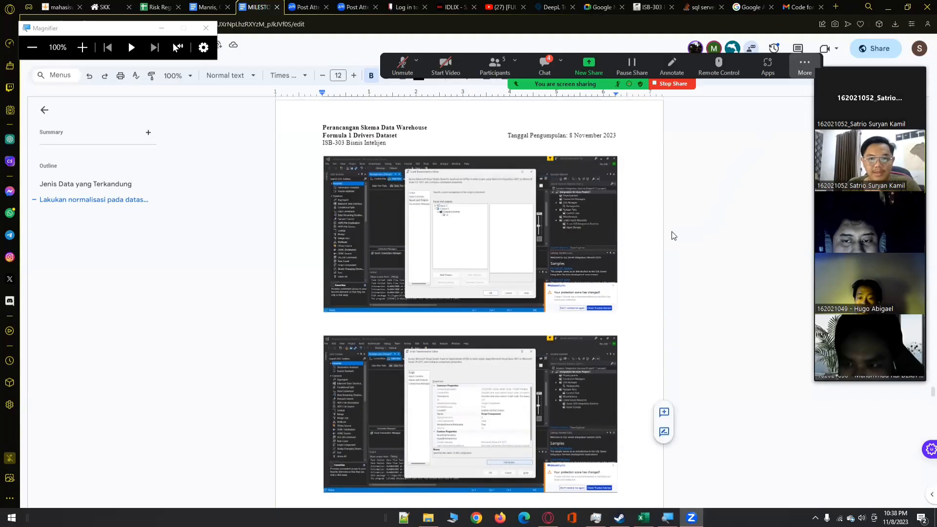
Review the Data Conversion, Sort and Script Component screenshots on pages 27 to 29 of the Google Docs project report.
scroll(673, 235, down, 5)
scroll(673, 236, up, 2)
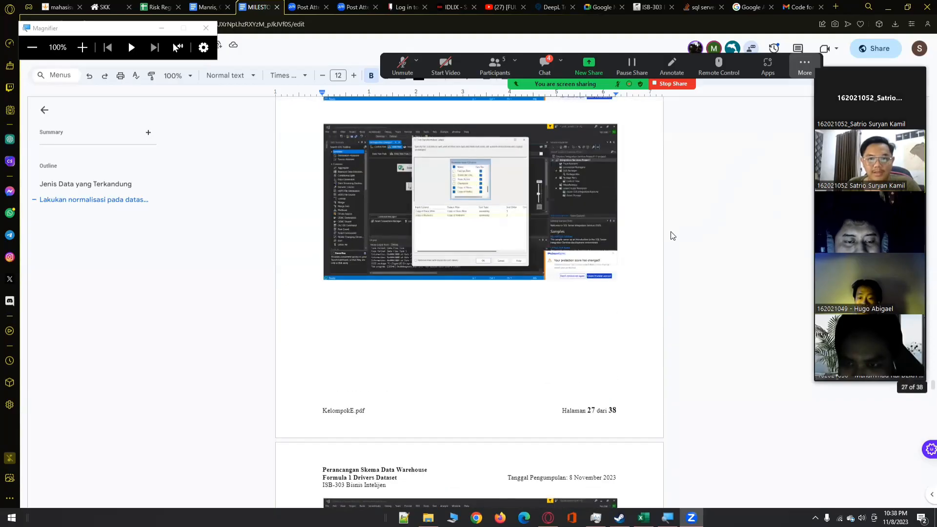
scroll(672, 236, down, 7)
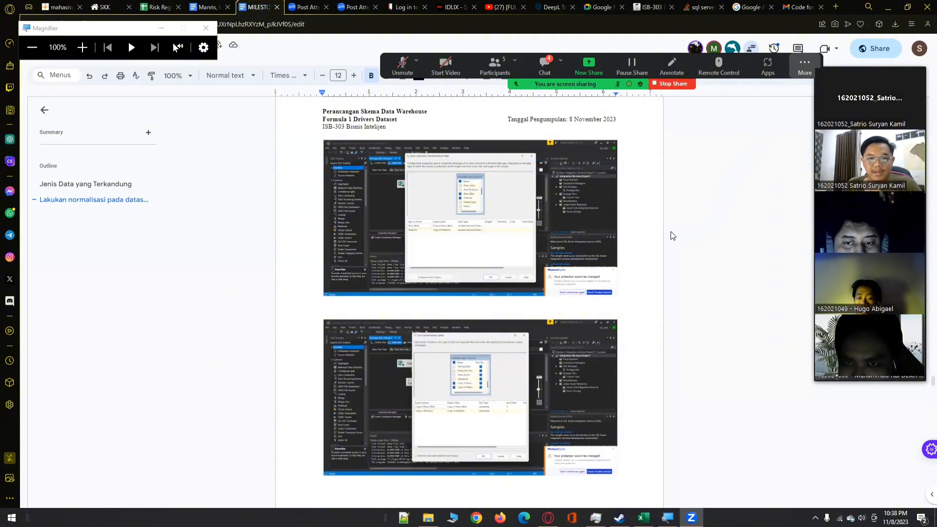
scroll(673, 236, down, 10)
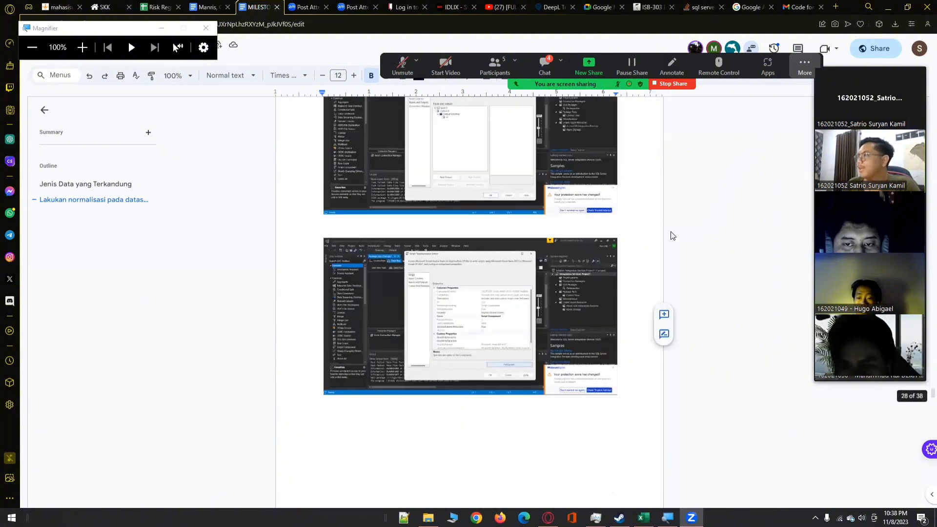
scroll(672, 235, down, 12)
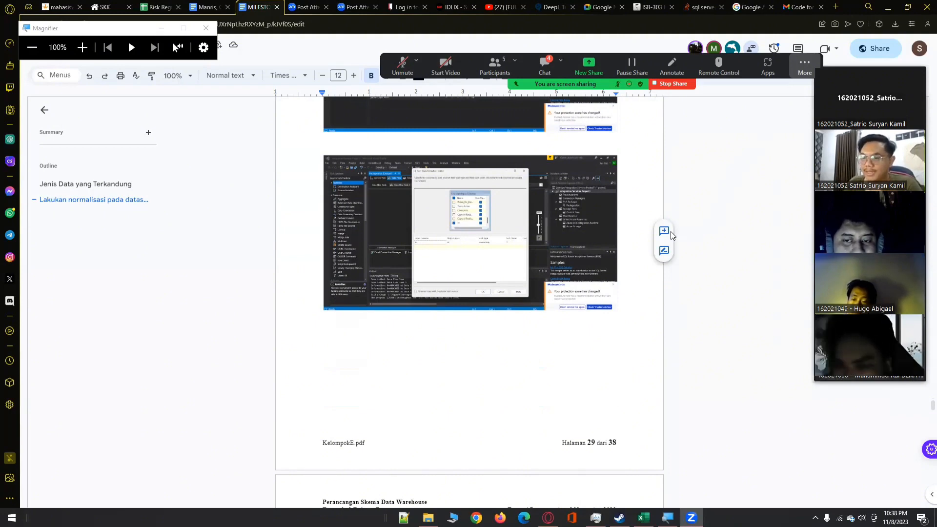
Go back through the report from page 29 to the PembalapID query results on page 15.
scroll(670, 236, up, 15)
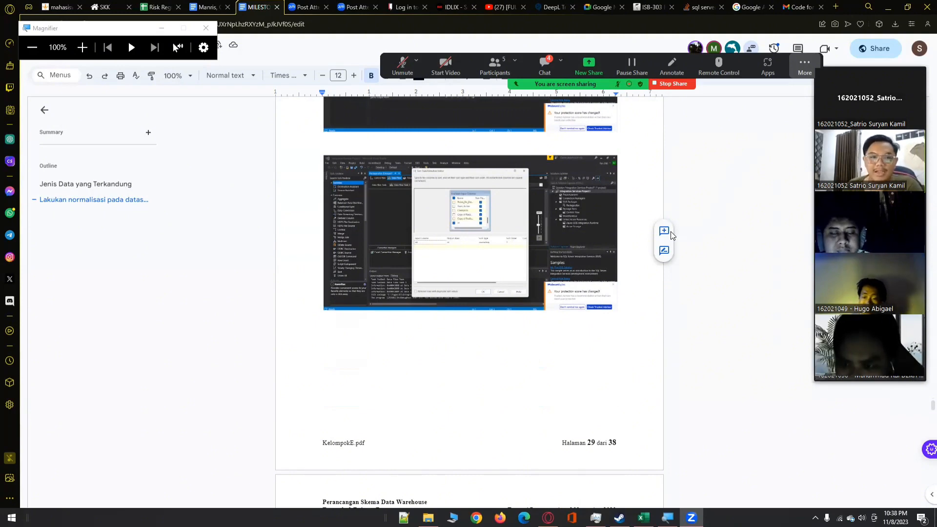
scroll(668, 236, up, 20)
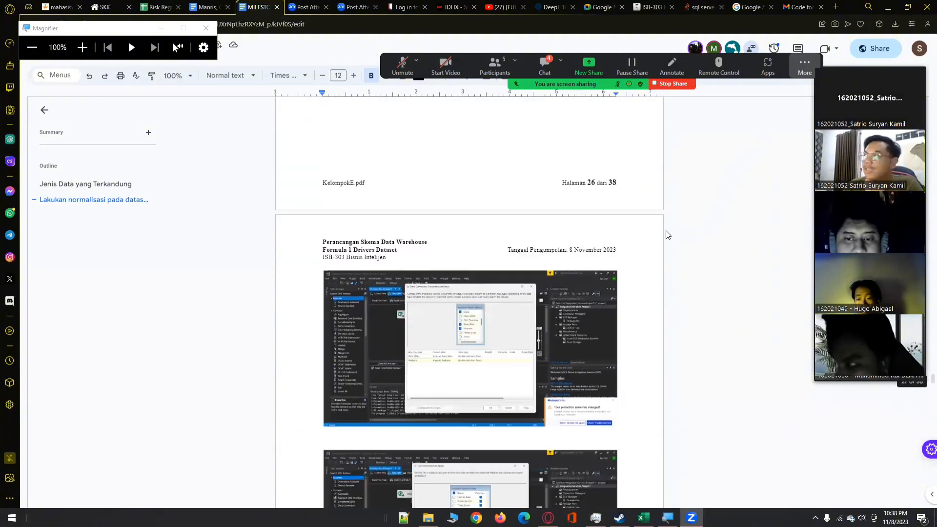
scroll(553, 214, up, 15)
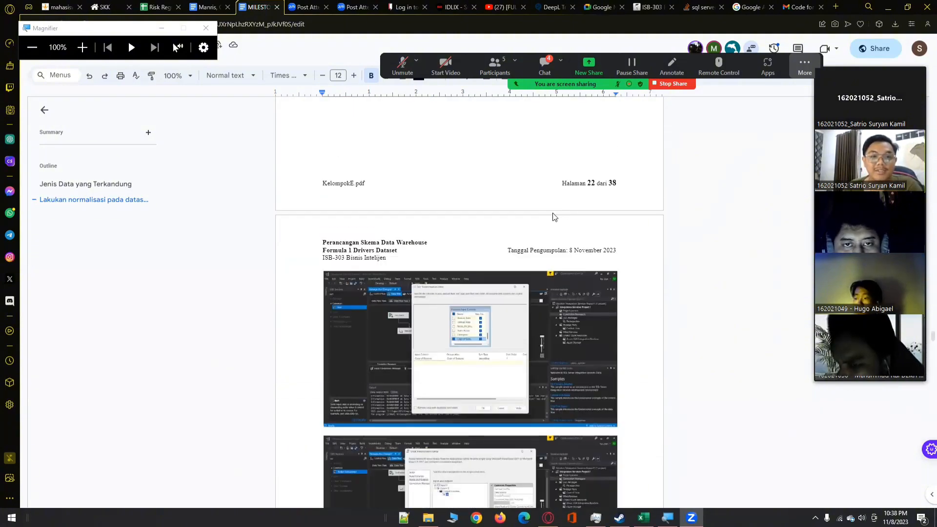
scroll(554, 215, up, 8)
scroll(553, 217, up, 12)
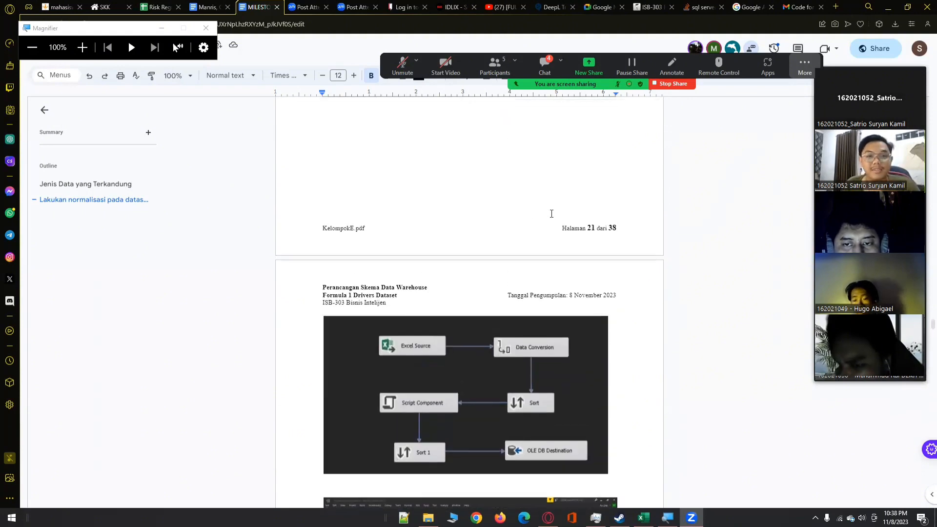
scroll(549, 212, up, 3)
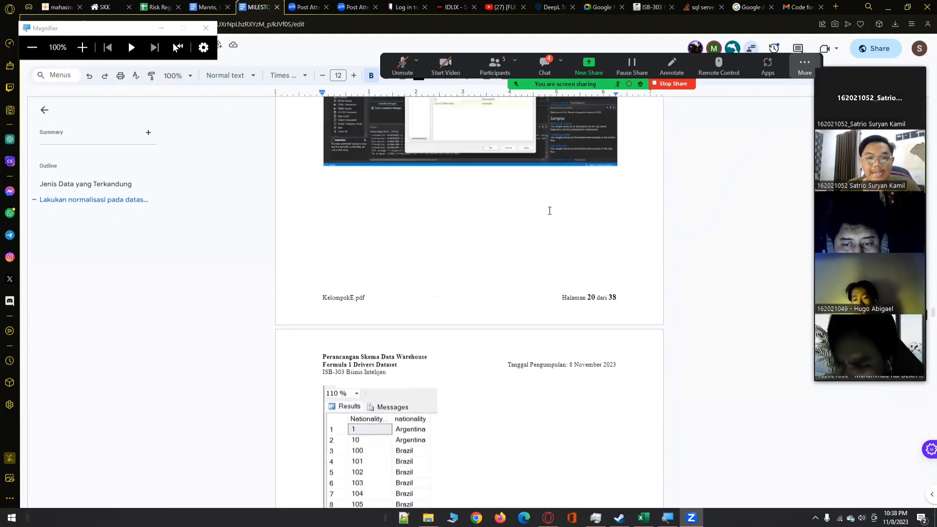
scroll(550, 211, up, 7)
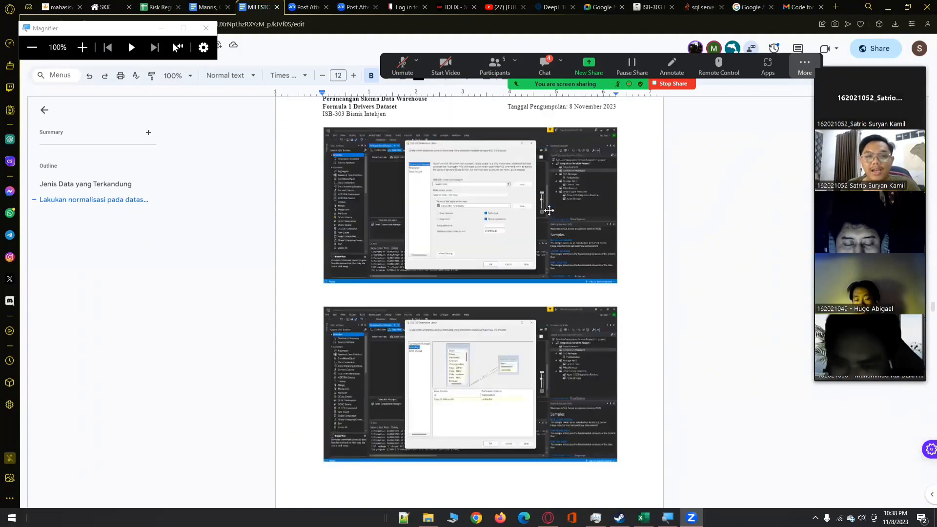
scroll(549, 211, up, 12)
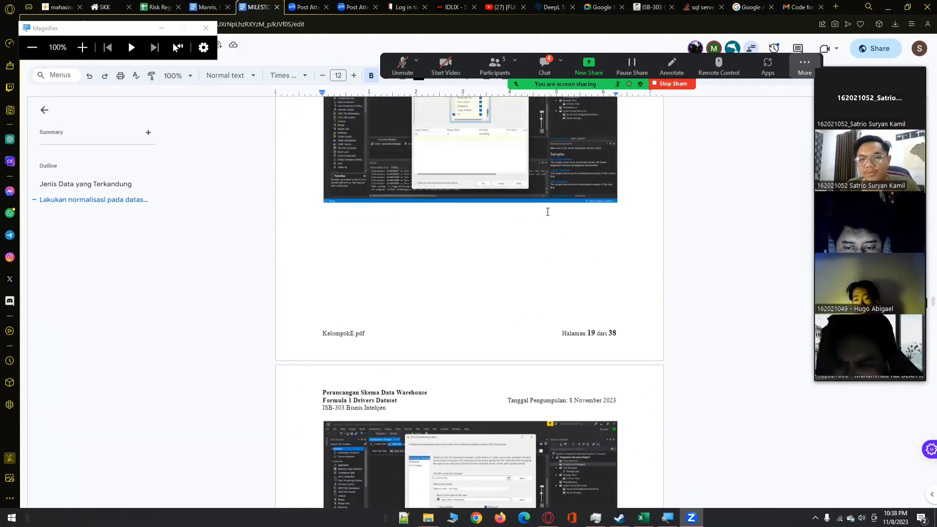
scroll(547, 208, up, 20)
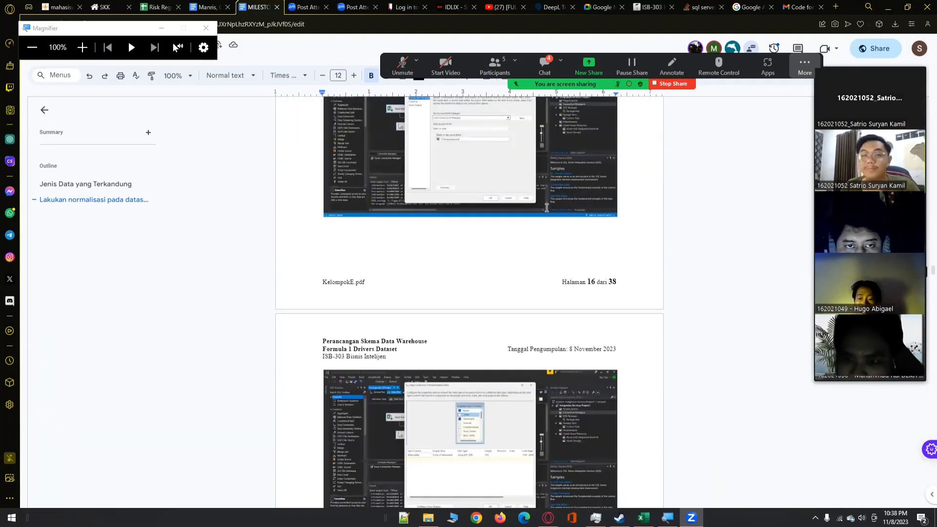
scroll(547, 208, up, 10)
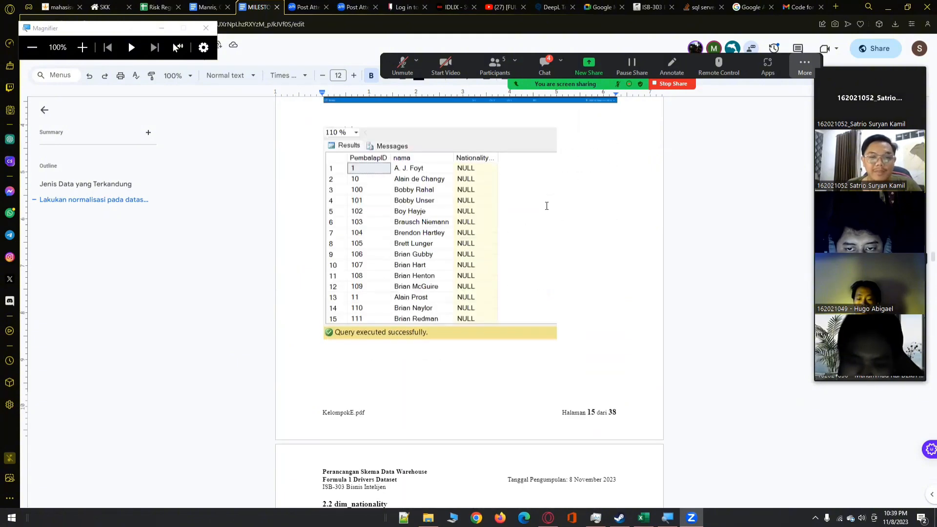
Examine the OLE DB Destination mapping and PembalapID results, and return to the Script Component screenshots on page 13 of the report.
scroll(546, 205, up, 2)
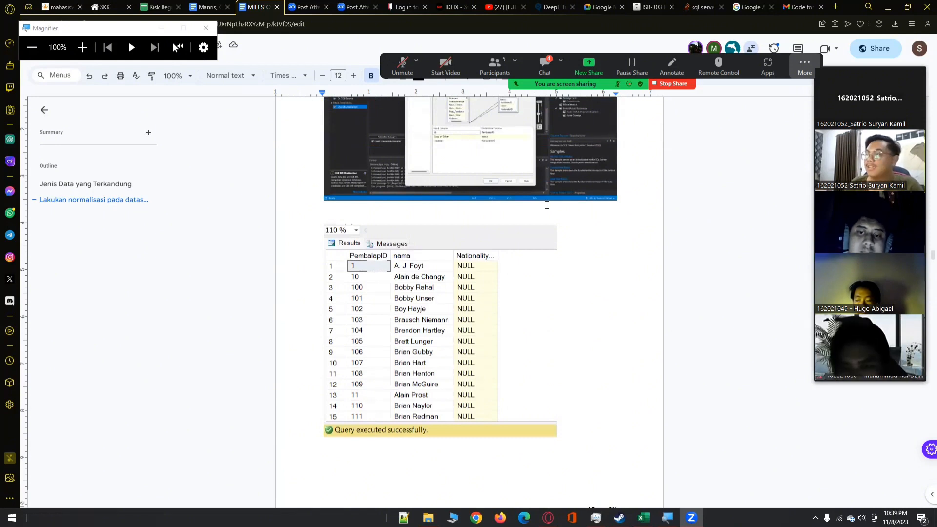
scroll(547, 205, up, 1)
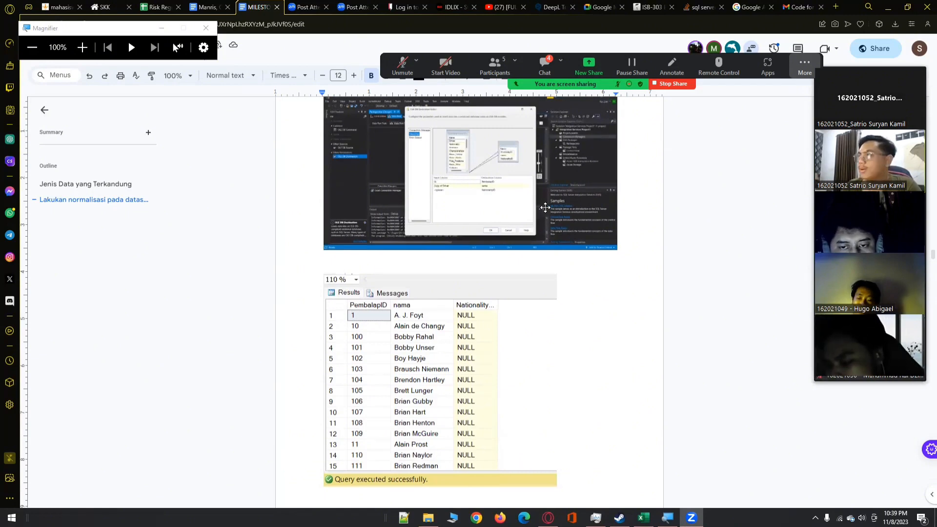
scroll(546, 207, up, 5)
scroll(546, 213, up, 7)
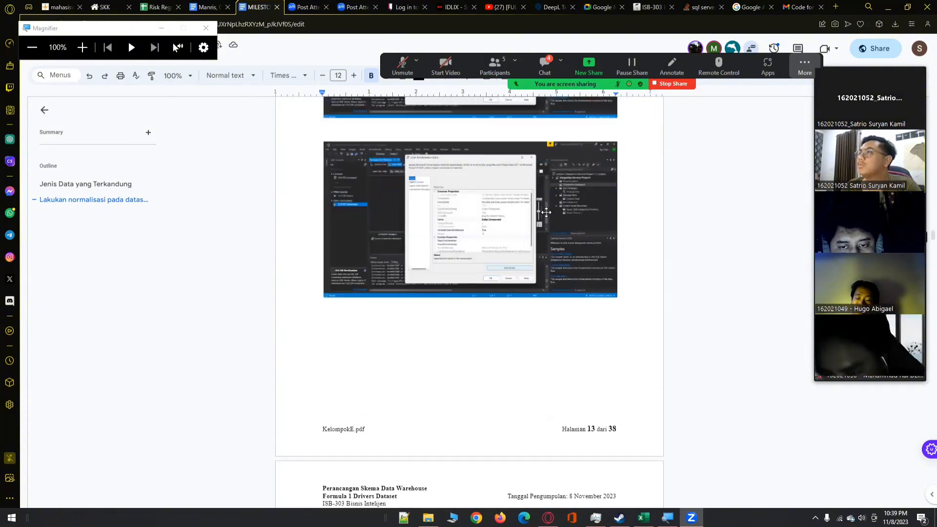
scroll(546, 213, up, 3)
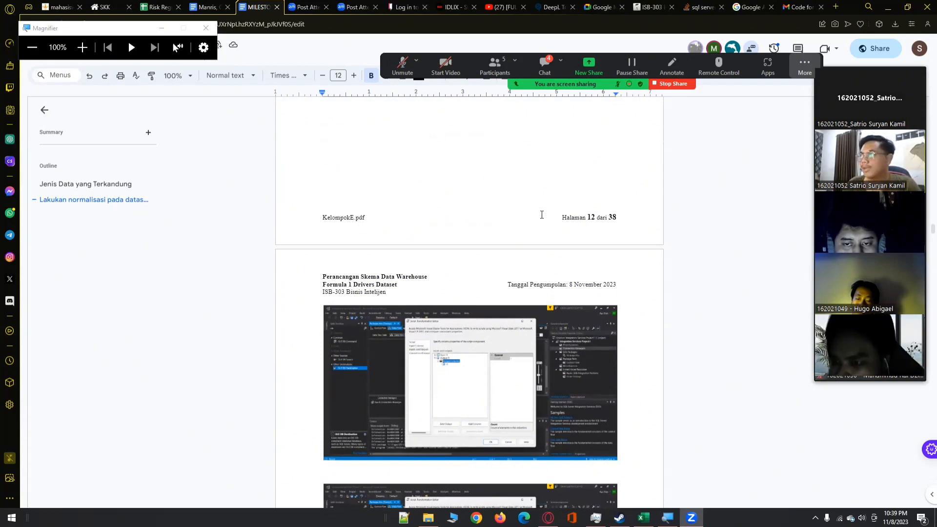
Go back through the project report from page 12 to the start of the BAB 1 Perancangan chapter.
scroll(533, 223, down, 6)
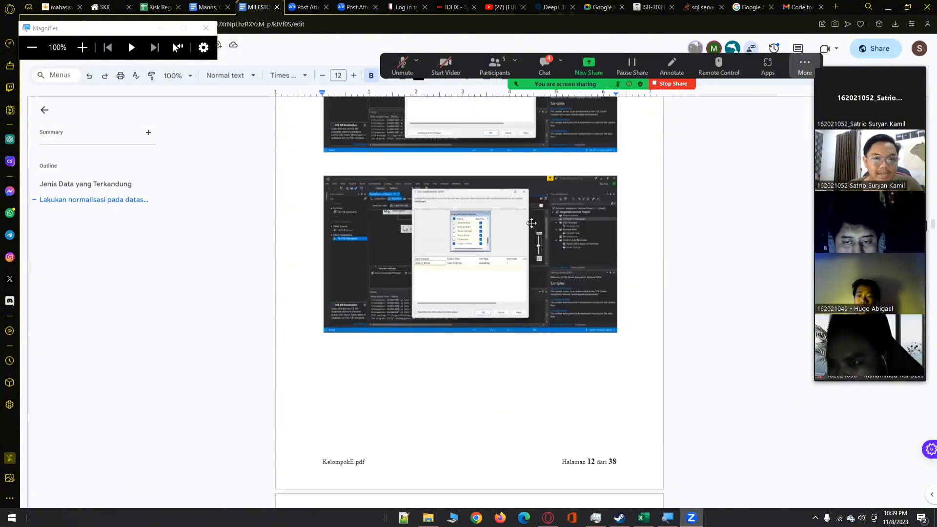
scroll(532, 224, up, 20)
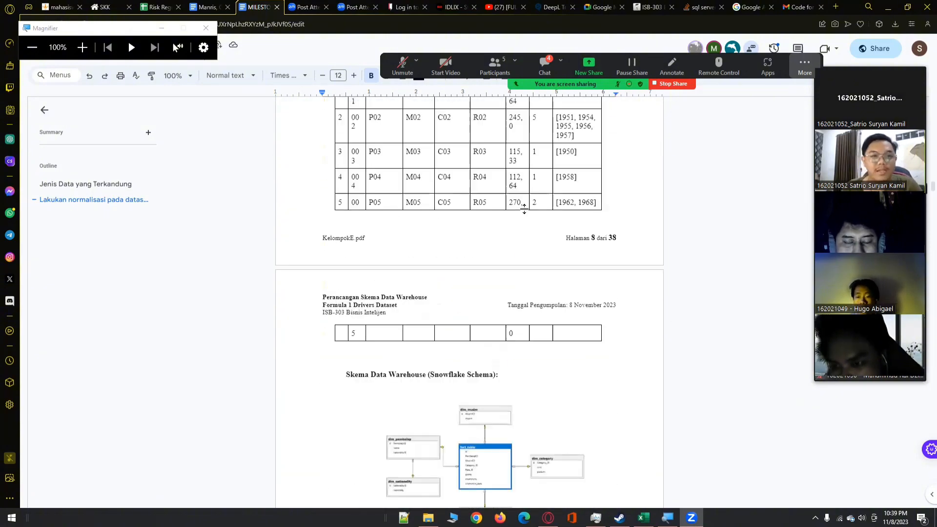
scroll(524, 209, up, 20)
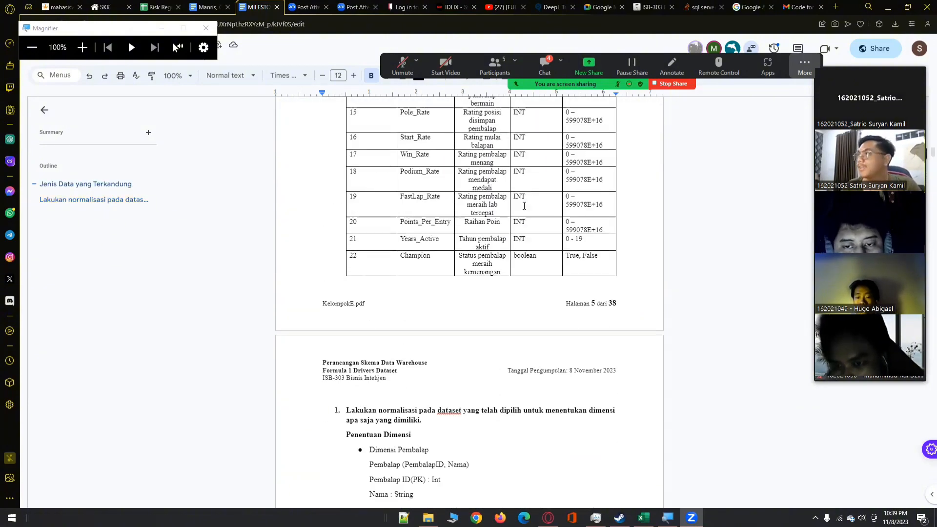
scroll(524, 205, up, 18)
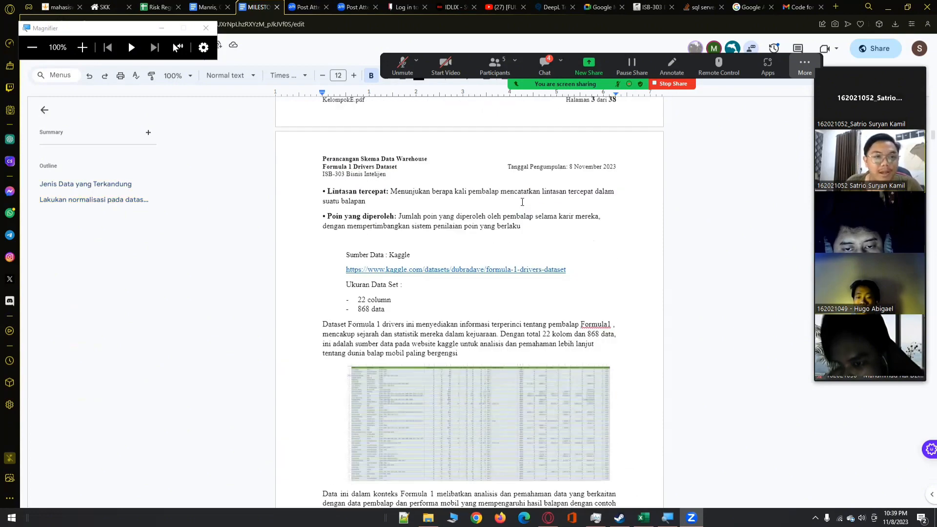
scroll(522, 202, up, 20)
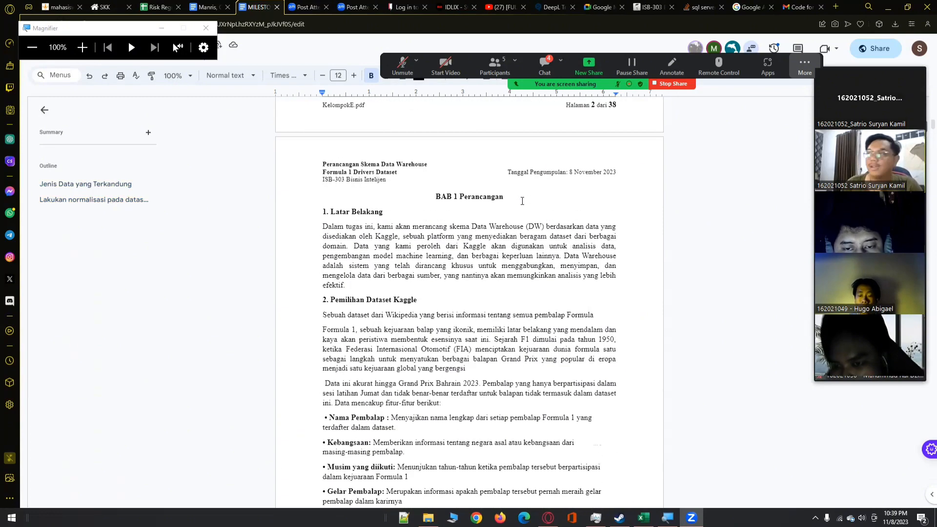
scroll(522, 201, up, 4)
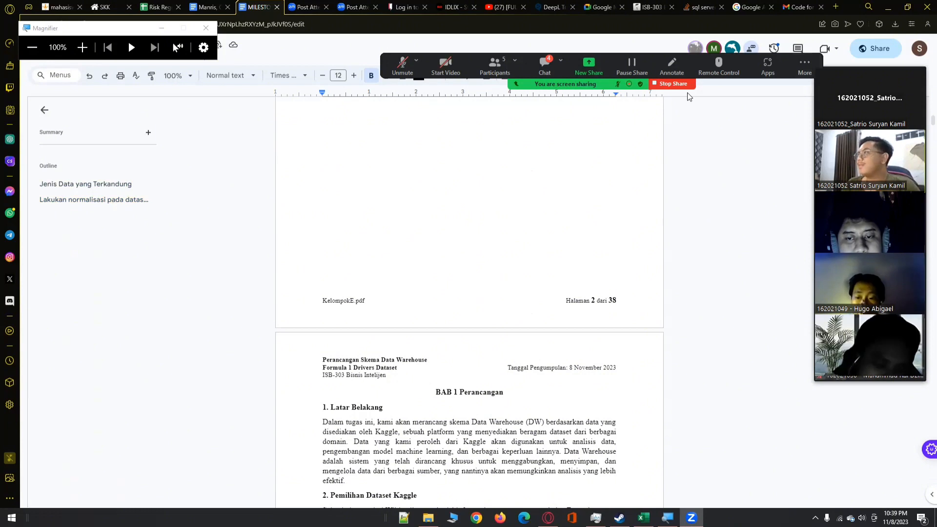
click(805, 66)
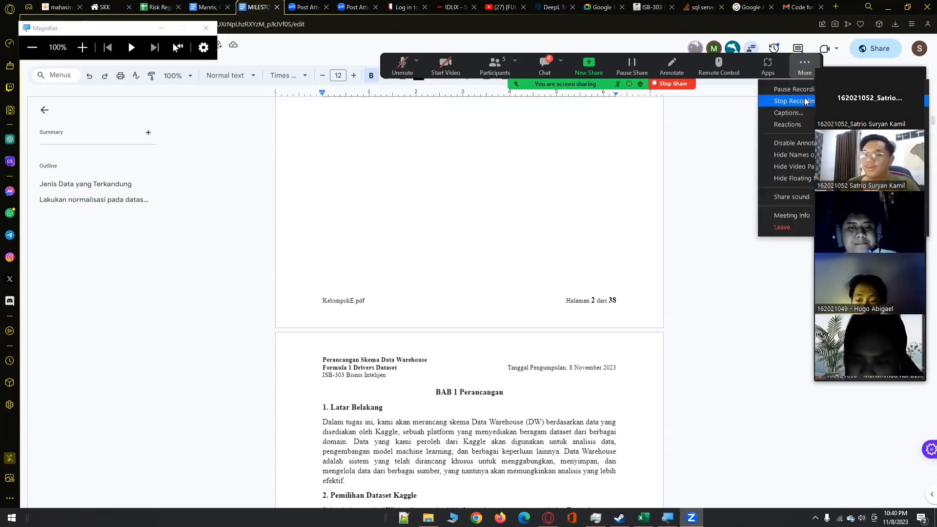